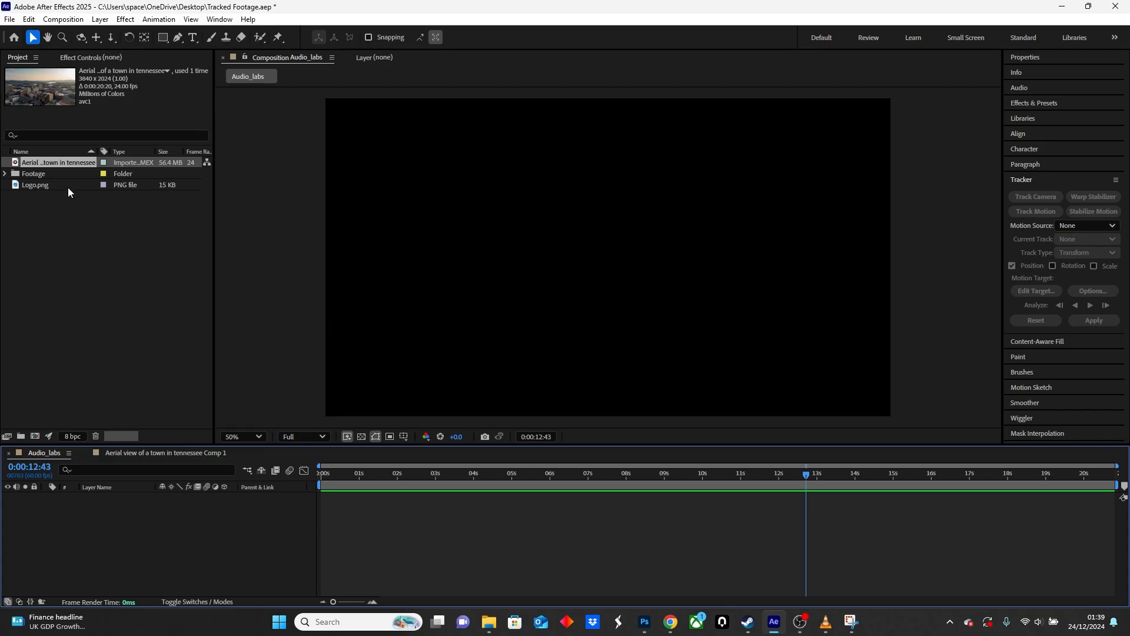
- Add the aerial town footage to the Audio_labs composition as a layer
drag(64, 161, 83, 526)
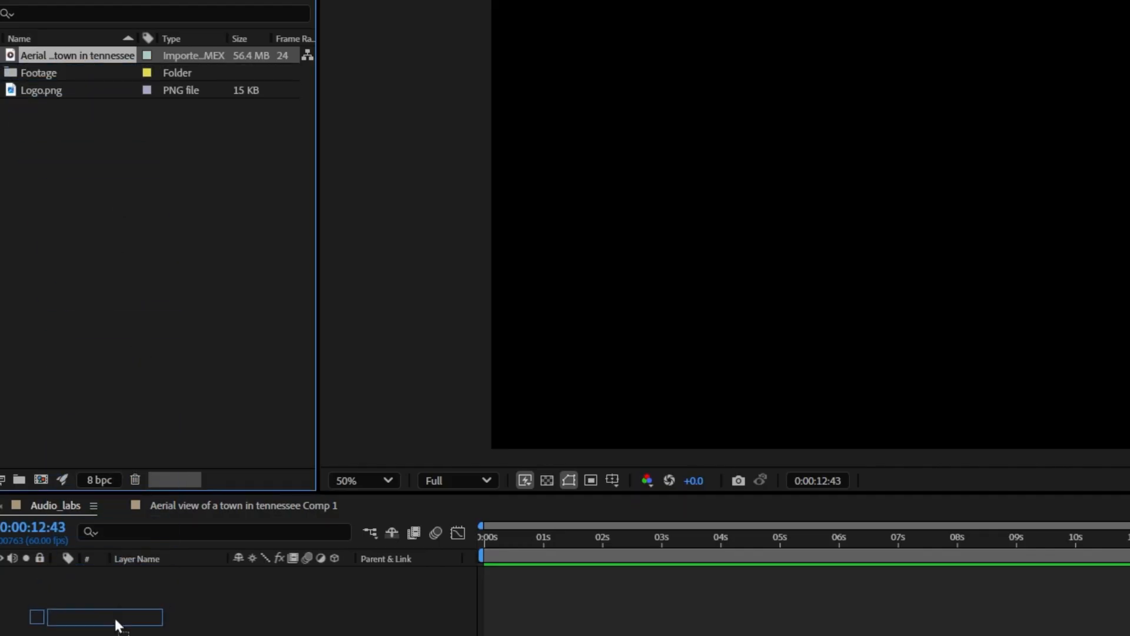
drag(115, 619, 118, 618)
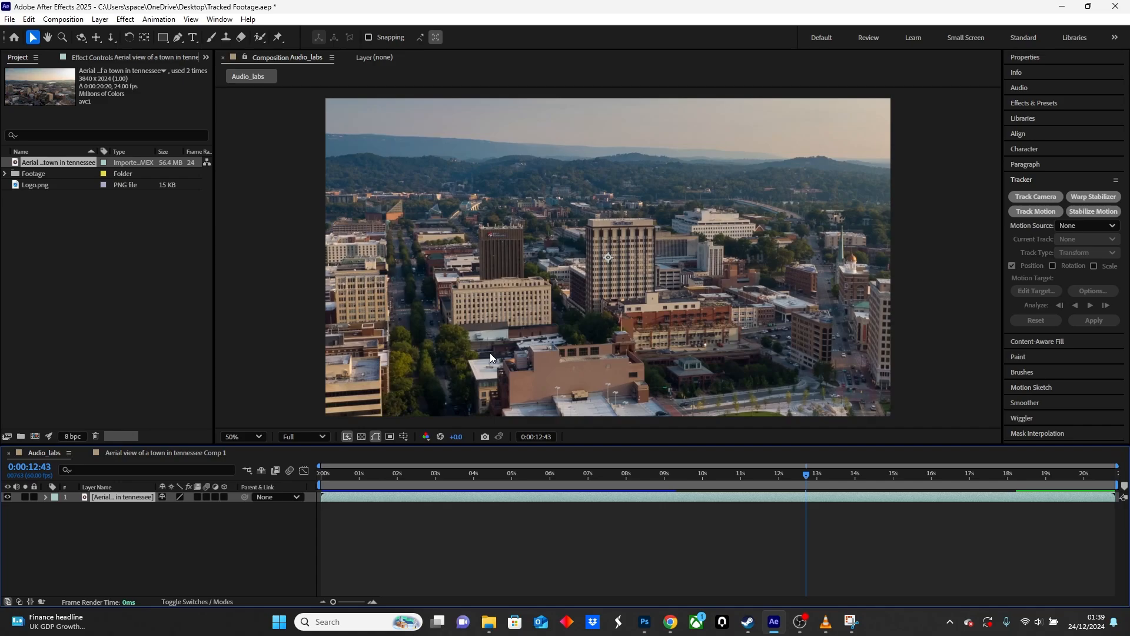
- Create a null object in the Audio_labs composition and rename it Tracked
right_click(130, 550)
mouse_move(209, 405)
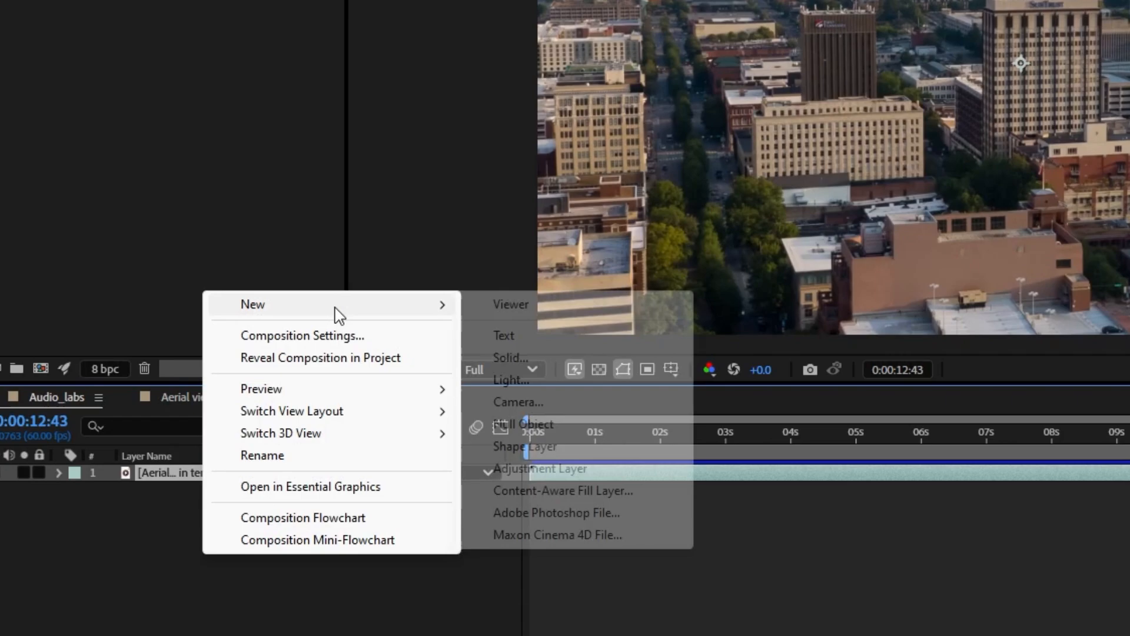
click(547, 425)
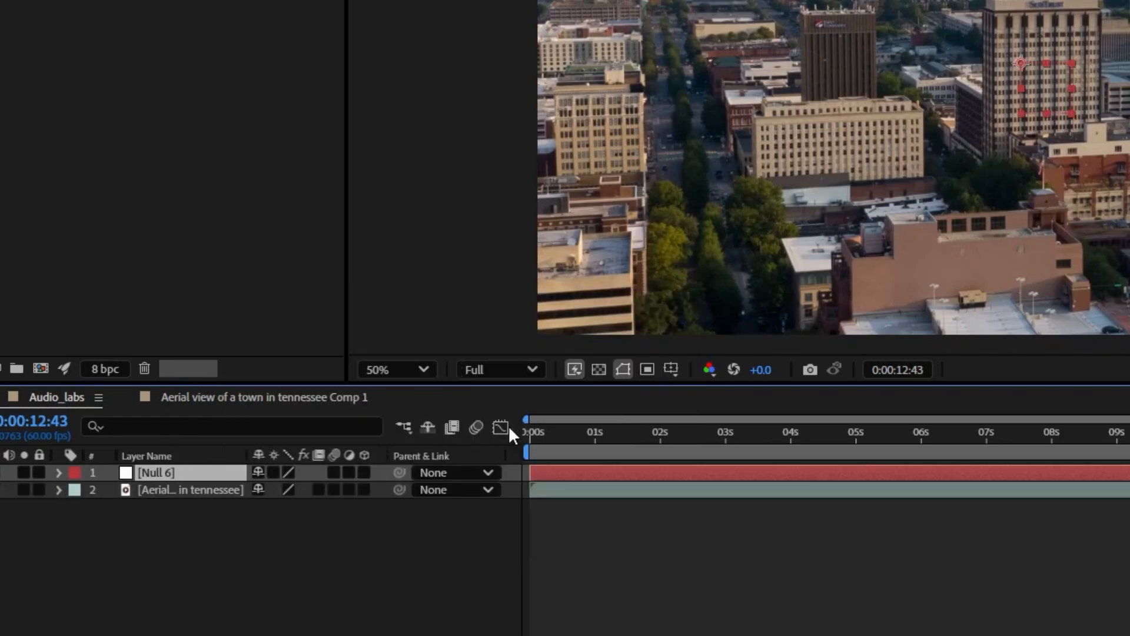
key(Return)
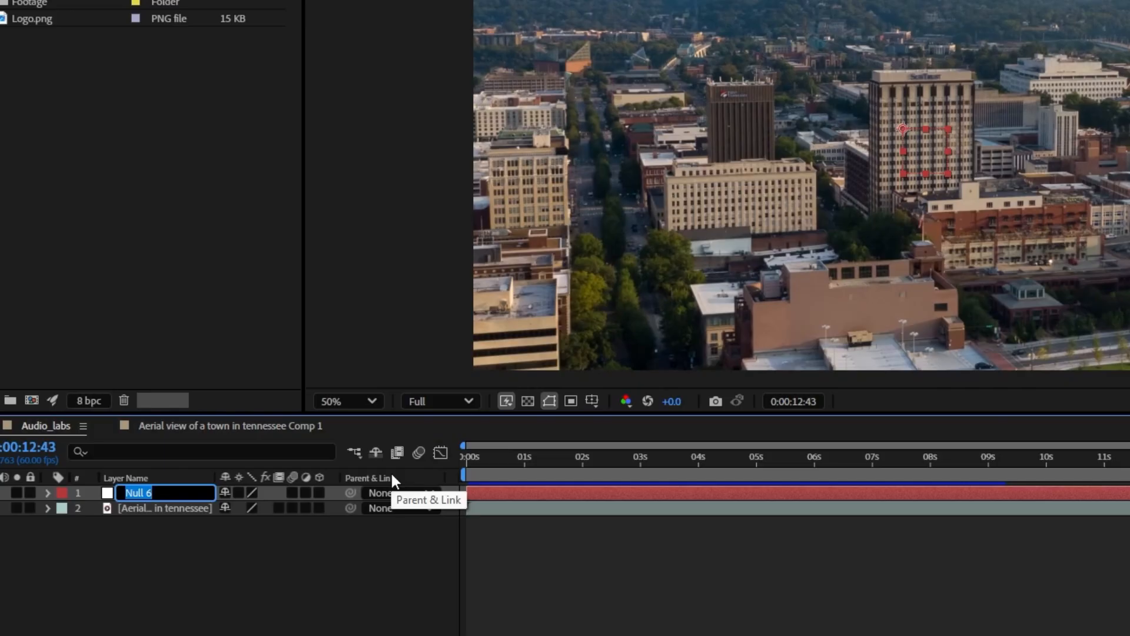
text(Tracked)
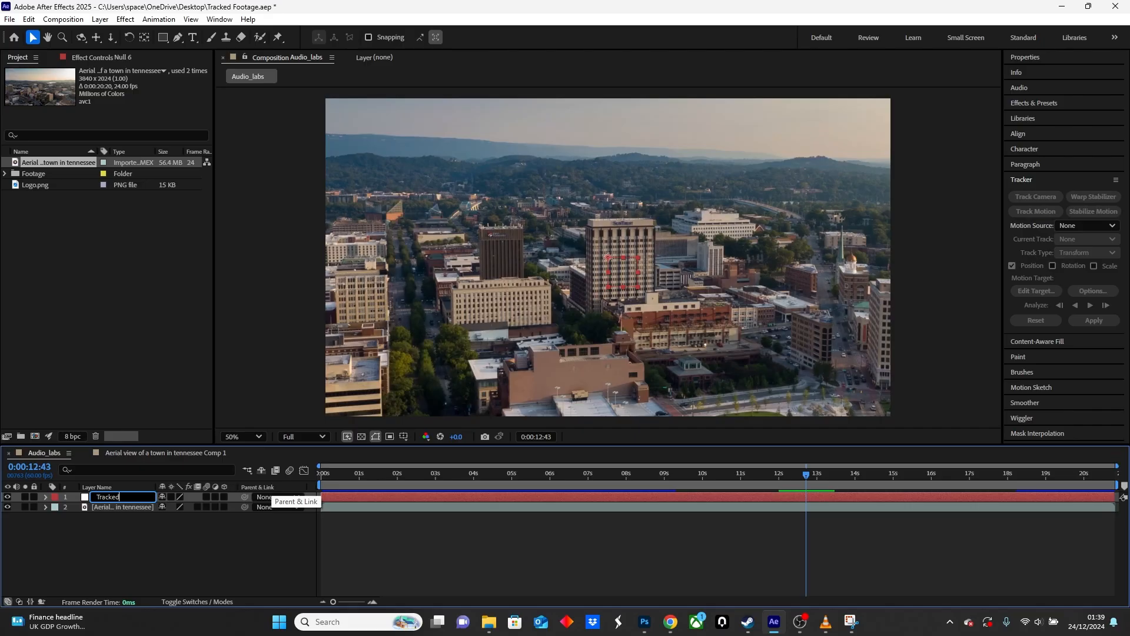
key(Return)
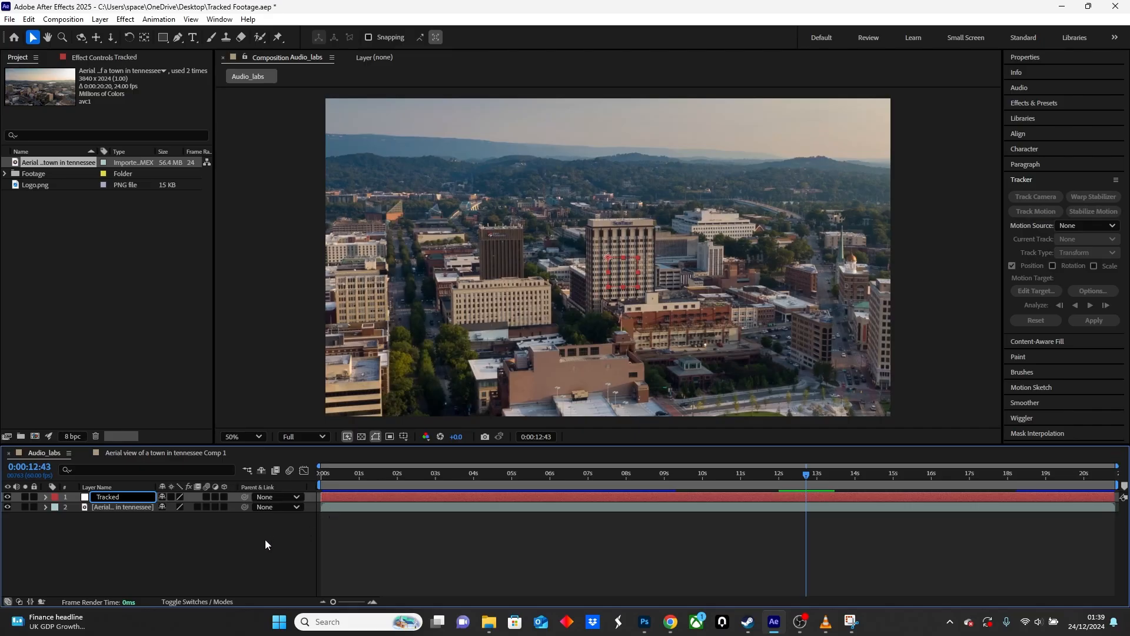
click(265, 539)
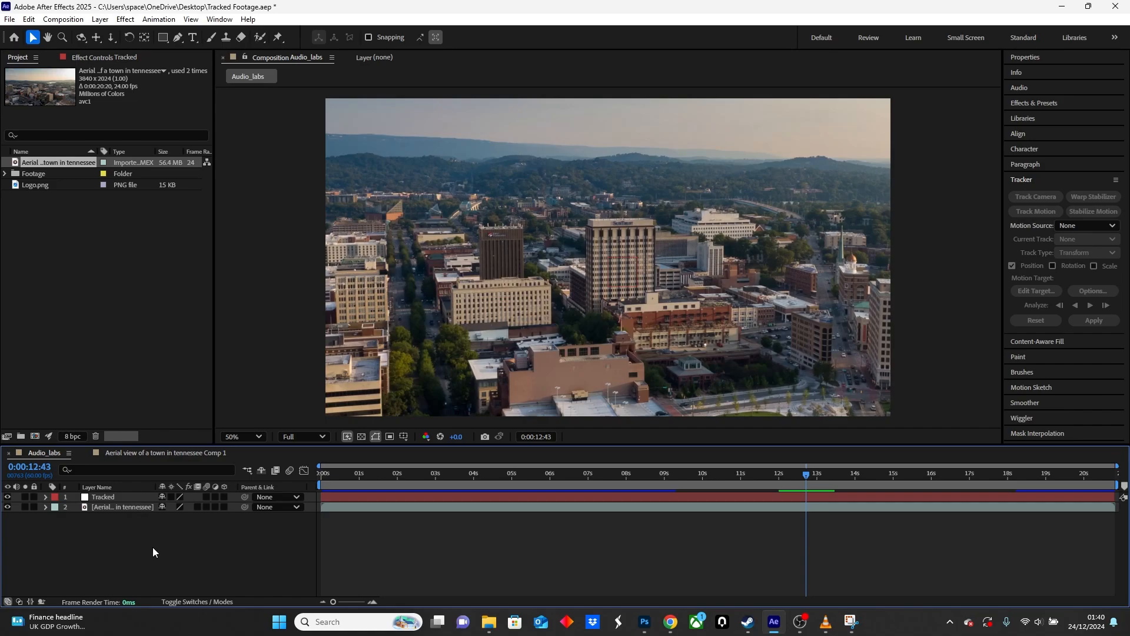
- Start a Track Motion track on the aerial footage layer
click(122, 510)
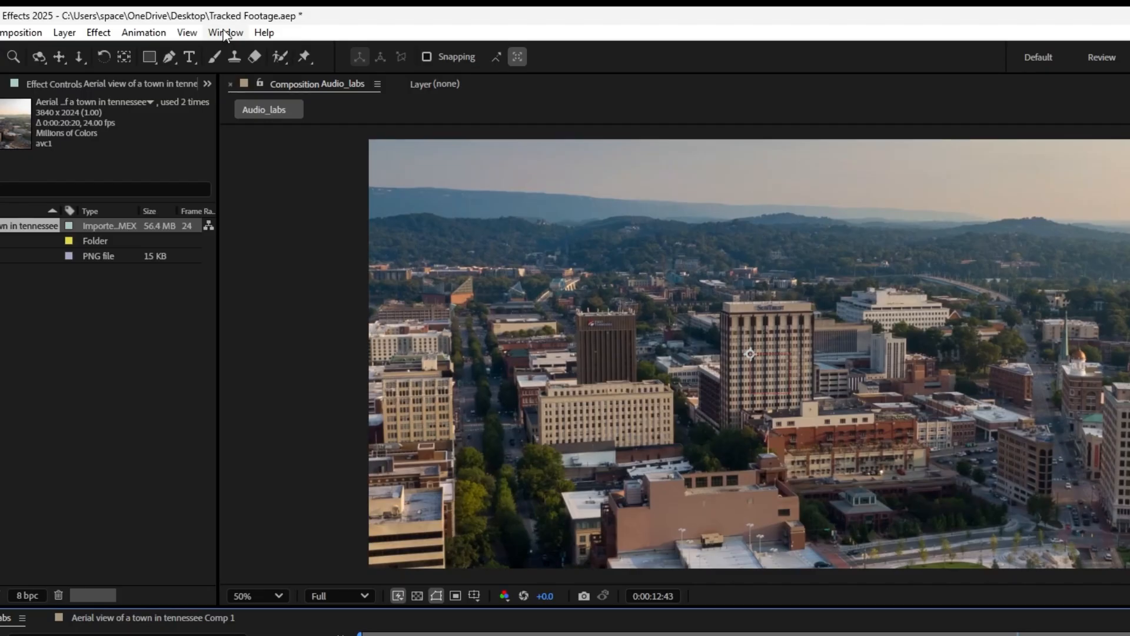
click(220, 19)
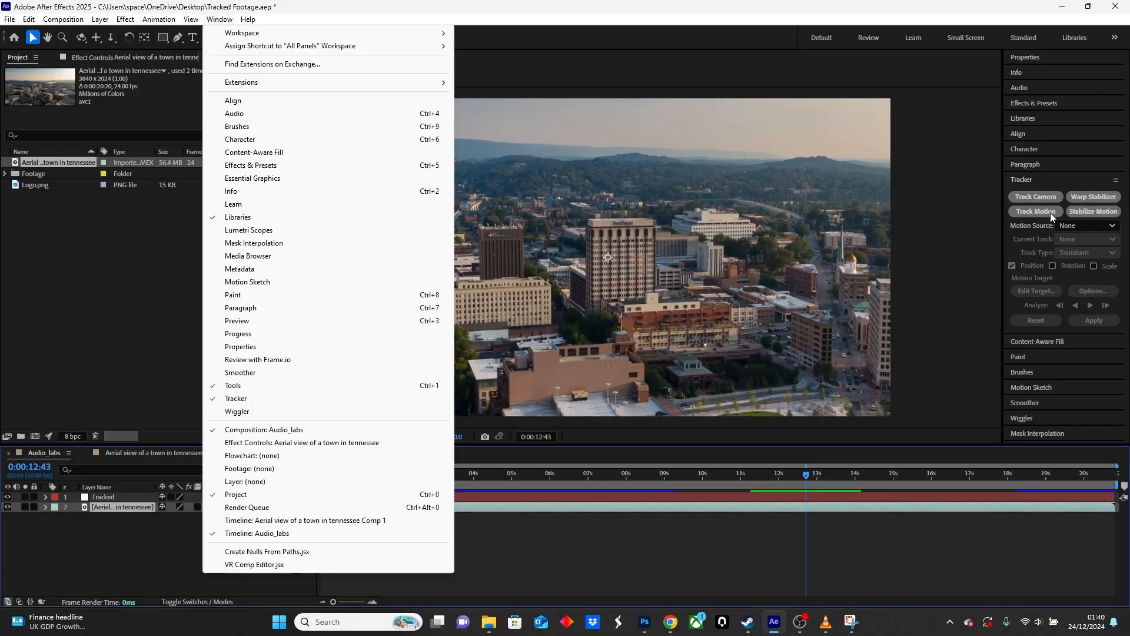
click(1050, 213)
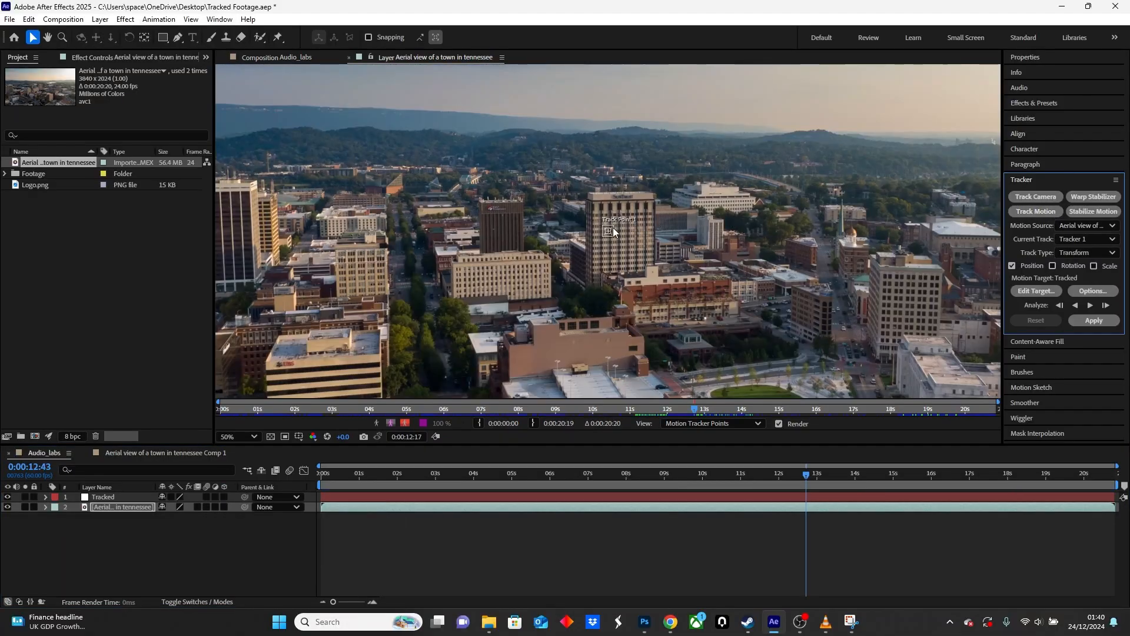
- Enlarge the search region of Track Point 1 to span most of the SunTrust tower's upper facade
scroll(613, 227, up, 2)
scroll(613, 228, up, 2)
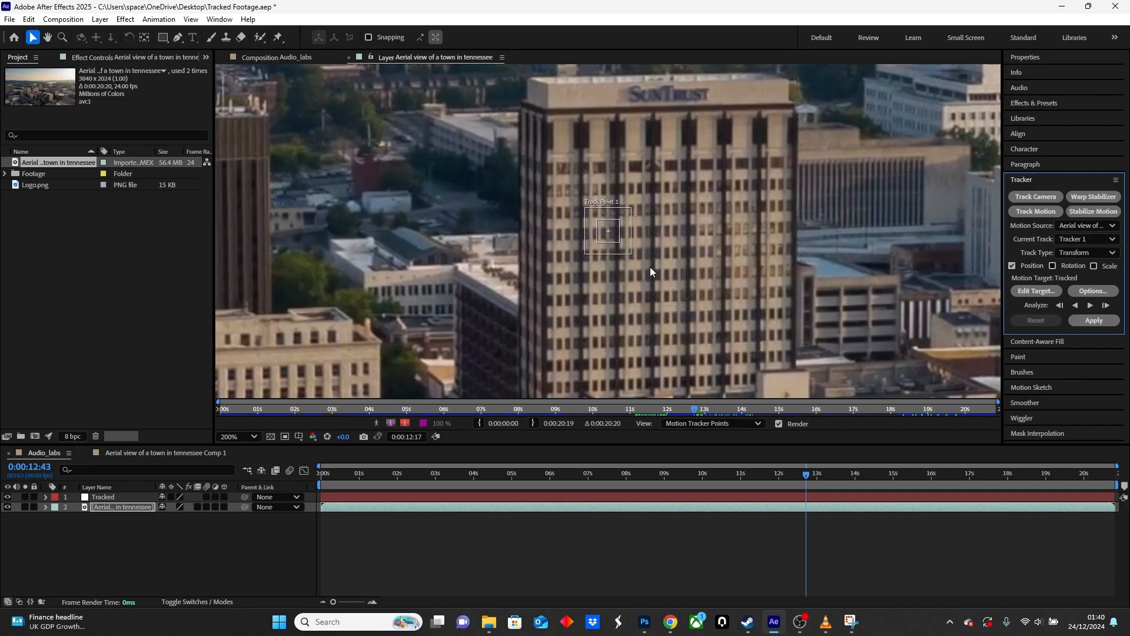
drag(630, 253, 732, 344)
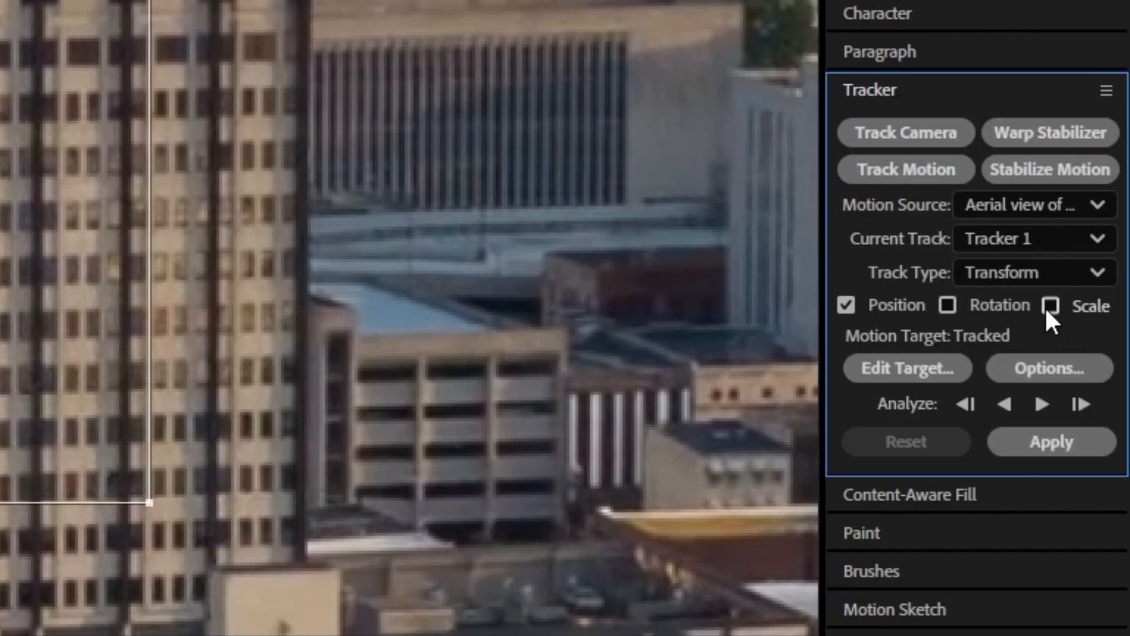
- Enable Scale tracking and place Track Point 2 on the distant trees beside the bridge, above the white building
click(1049, 307)
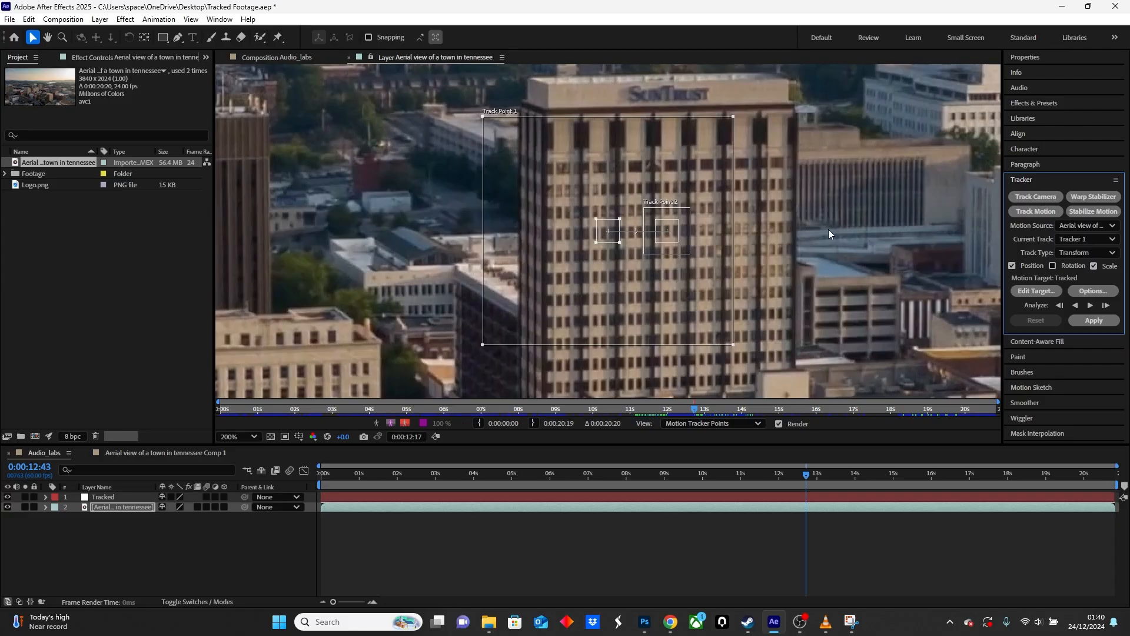
key(comma)
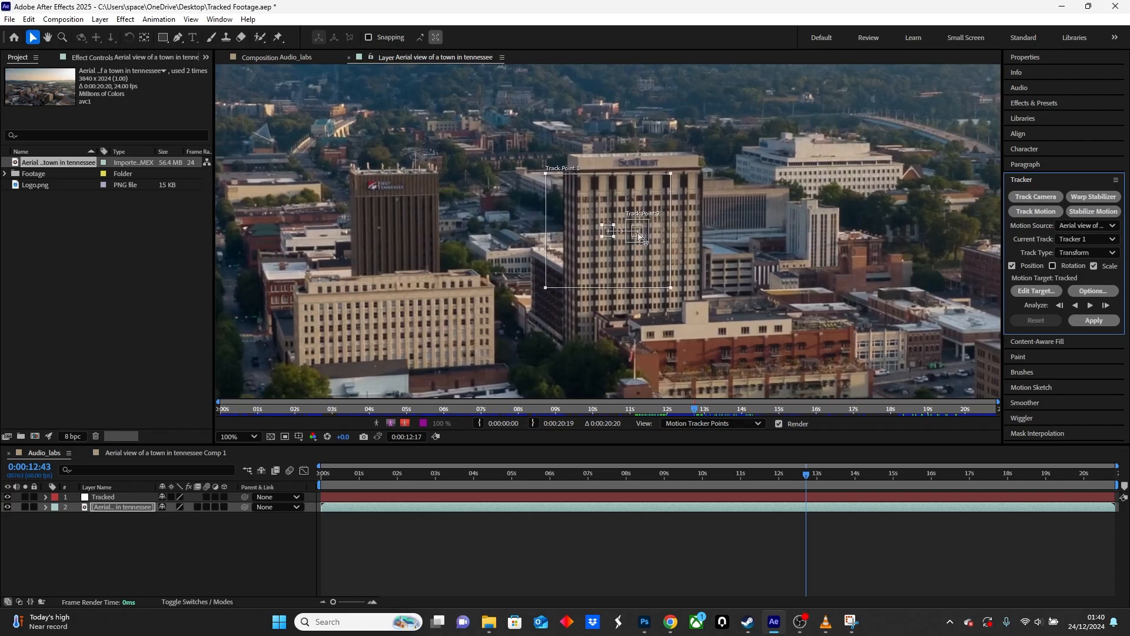
drag(639, 234, 680, 238)
key(ctrl+z)
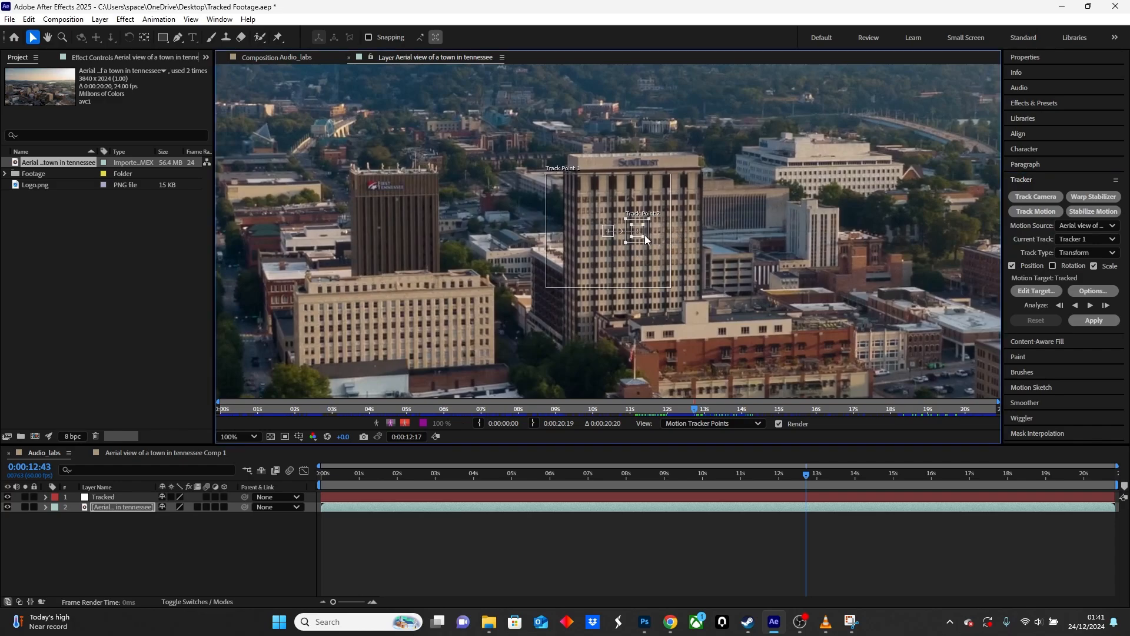
drag(641, 233, 875, 114)
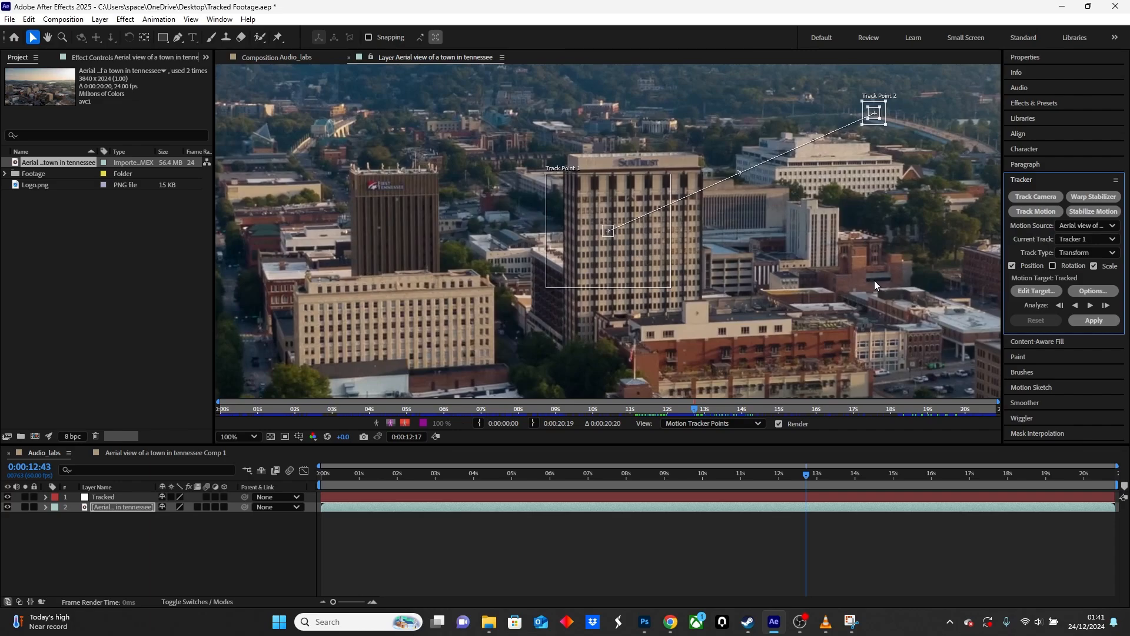
- Disable Scale tracking and remove Track Point 2
click(1095, 266)
click(828, 82)
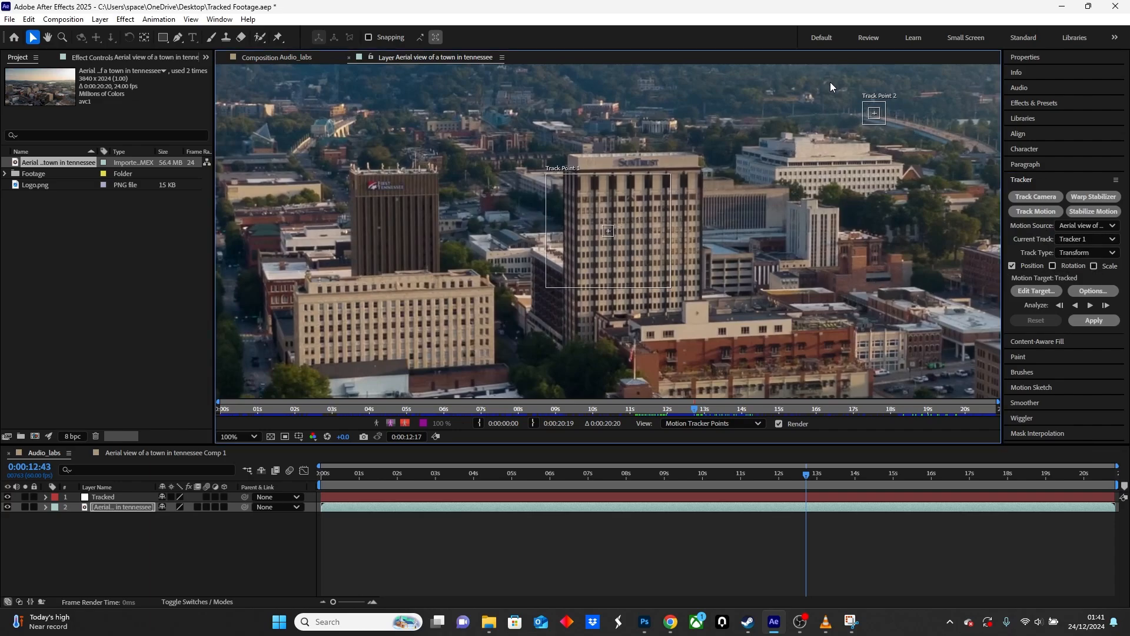
drag(830, 83, 903, 151)
key(Delete)
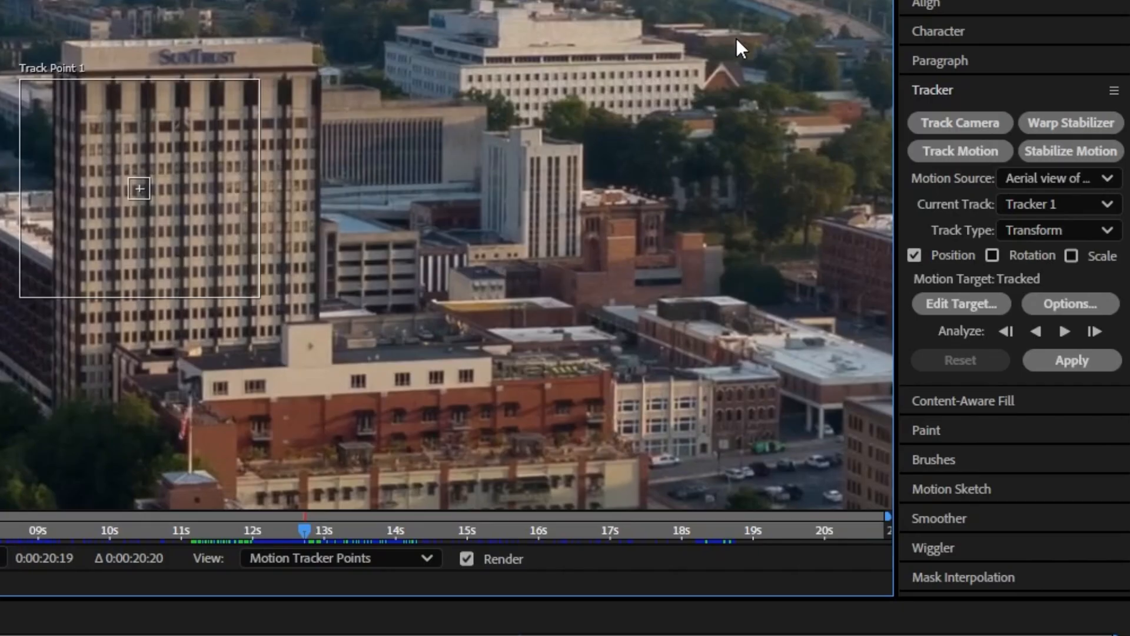
- Analyze Track Point 1 forward, stop at 0:00:13:06, and continue the analysis one frame at a time to 0:00:13:10
click(1065, 332)
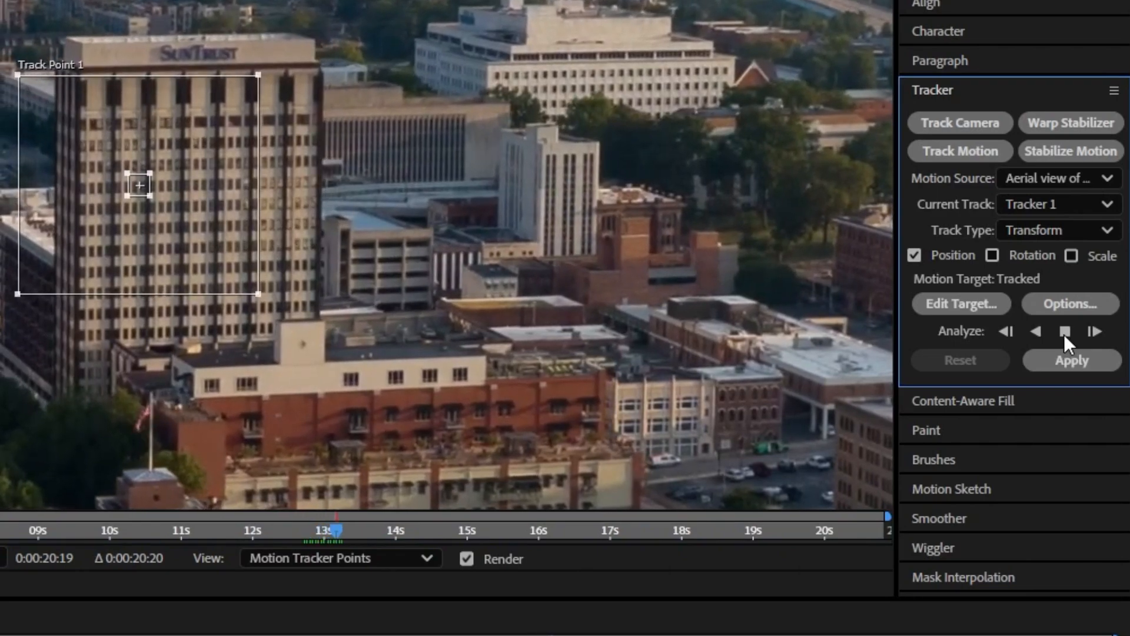
click(1065, 331)
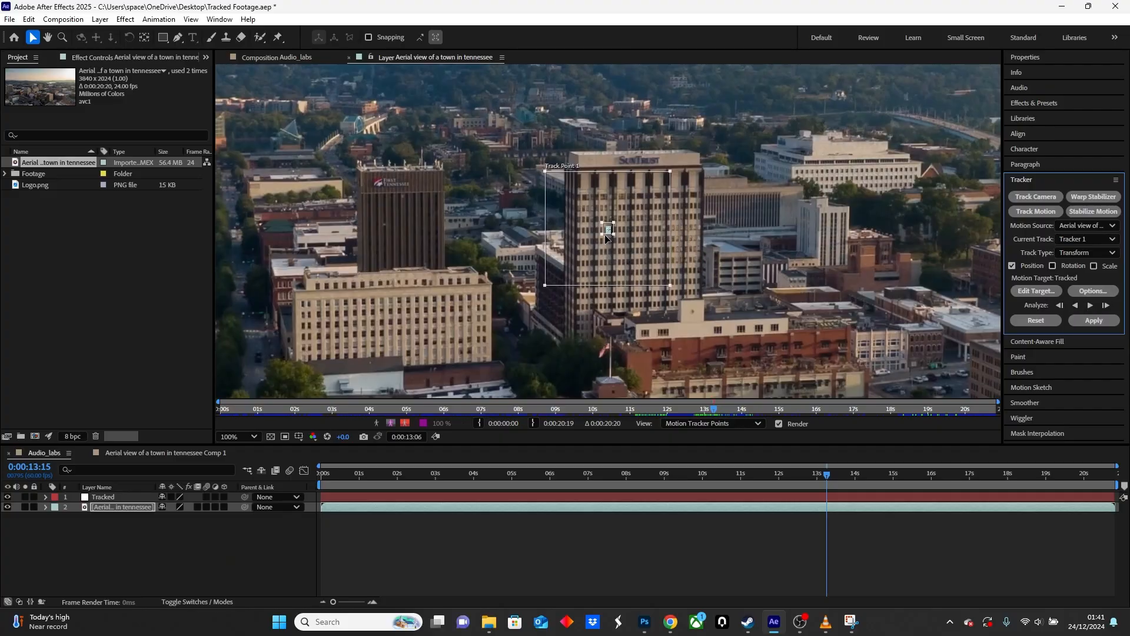
drag(607, 238, 607, 241)
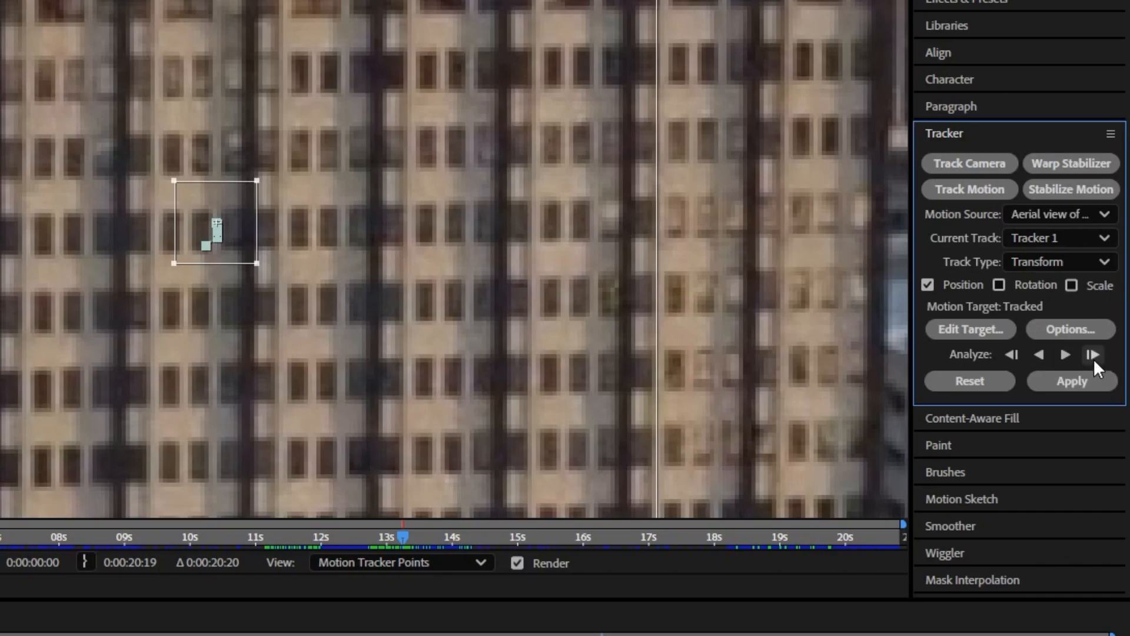
click(1095, 362)
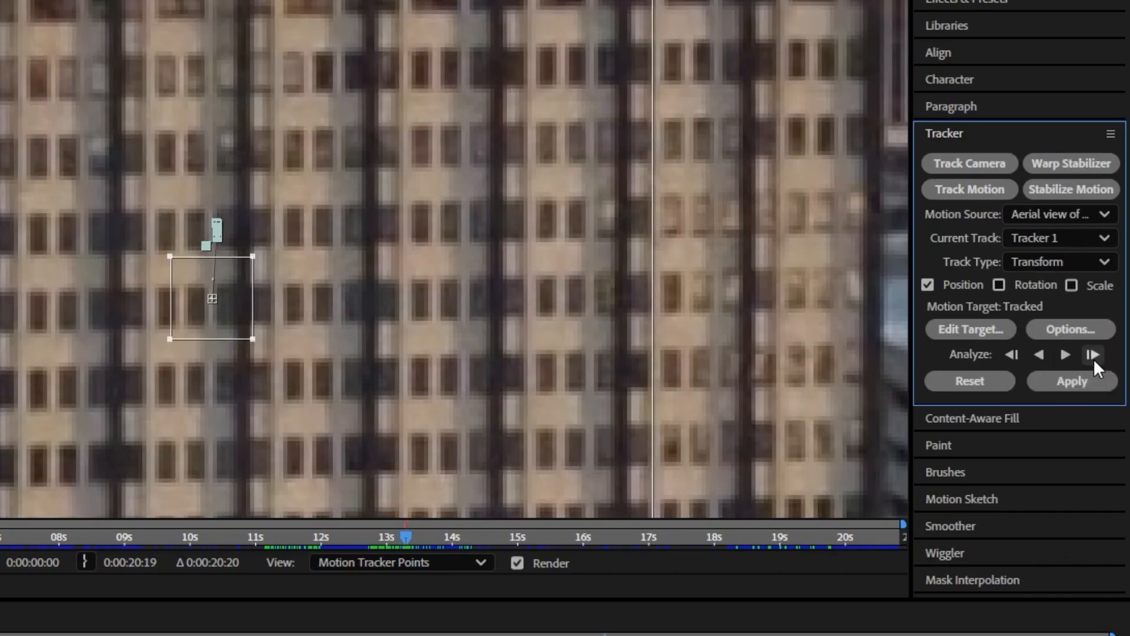
click(1094, 360)
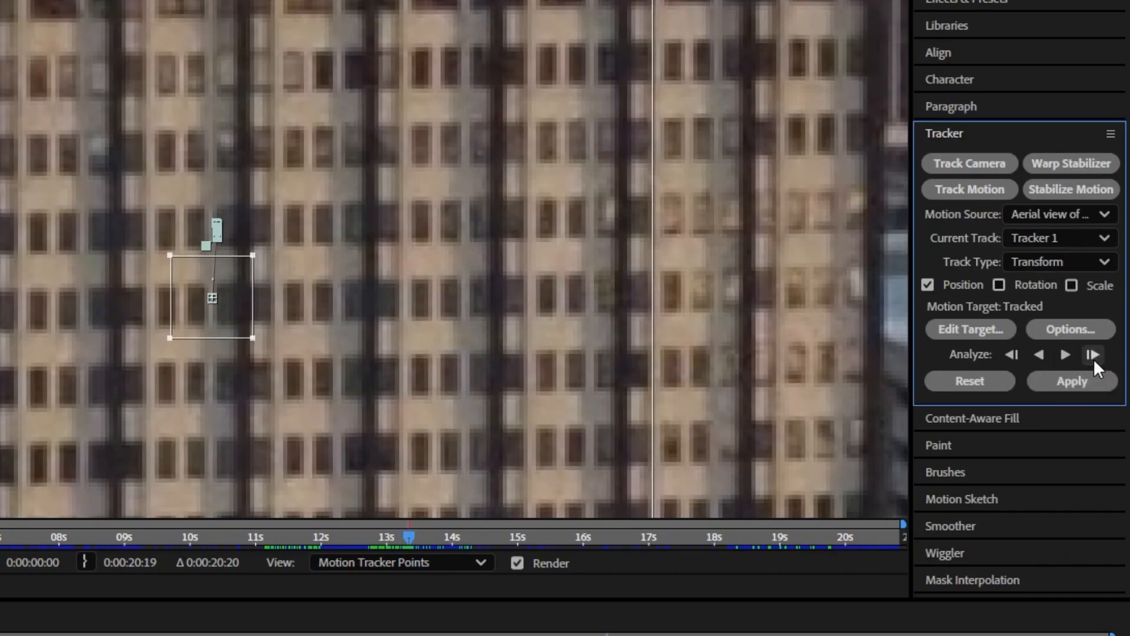
click(1094, 356)
click(1094, 360)
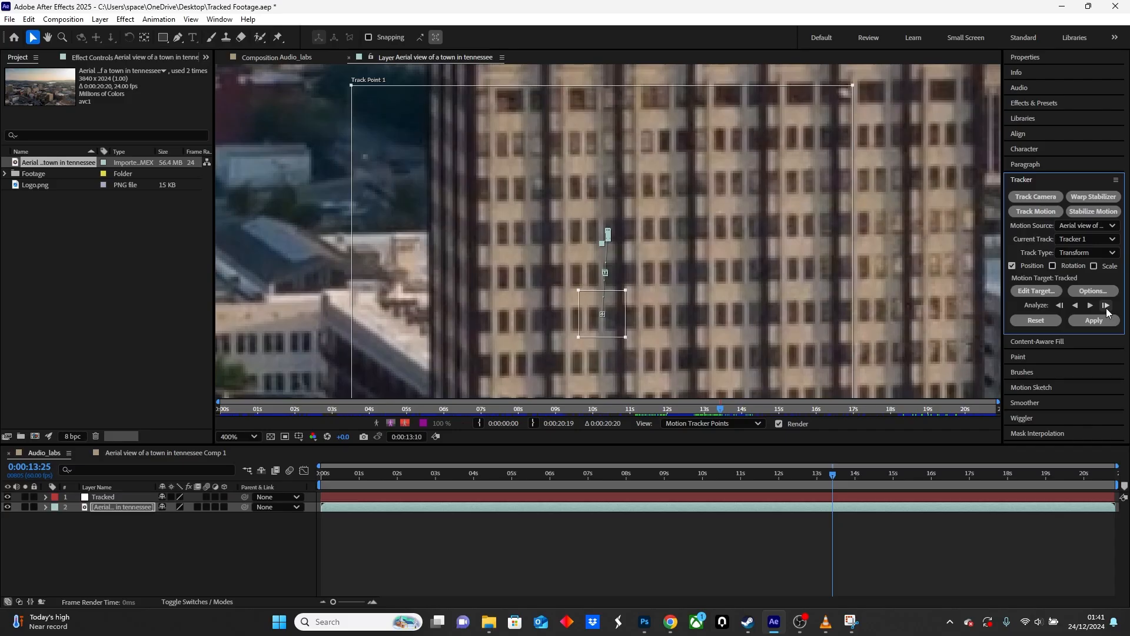
scroll(746, 246, down, 6)
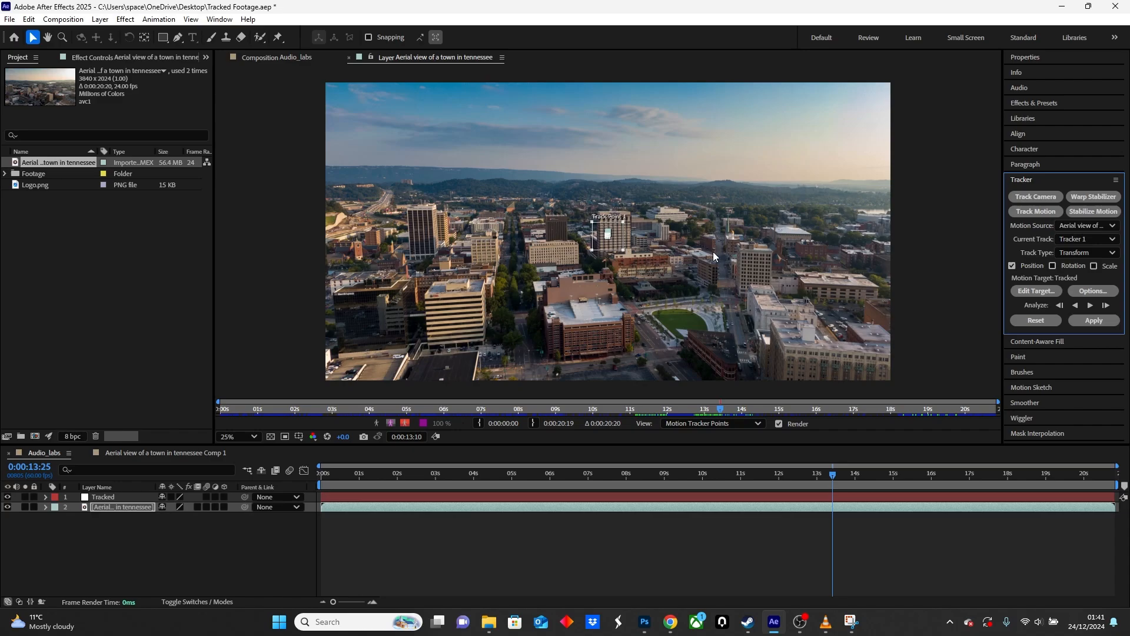
- Select the aerial footage layer and search the effects and presets for Curves
click(146, 548)
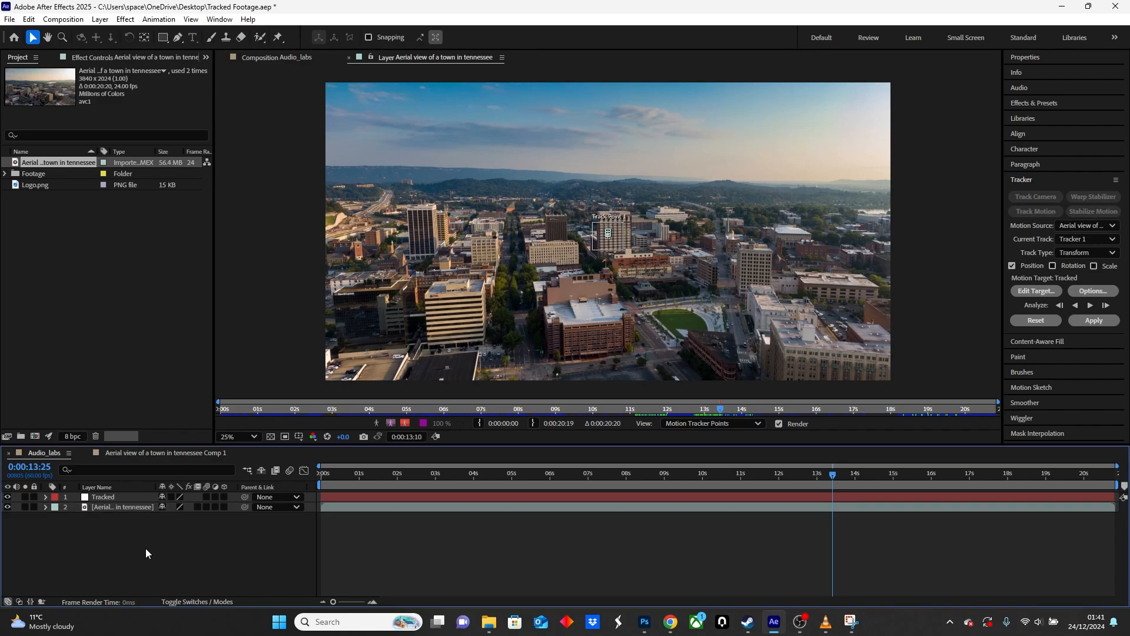
click(141, 509)
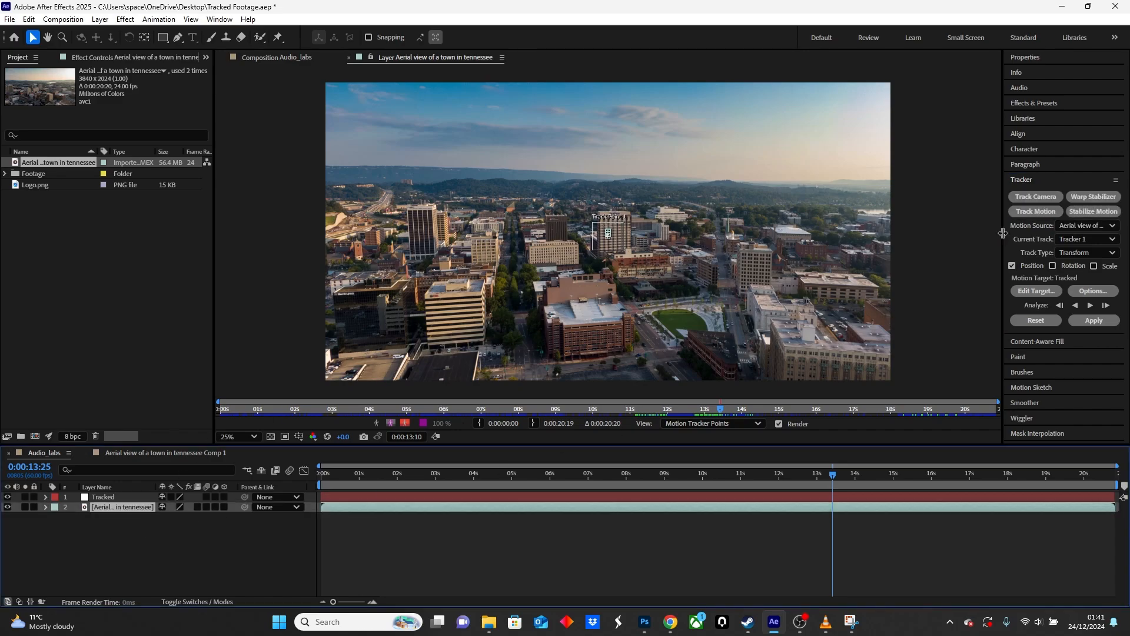
click(1037, 103)
click(972, 171)
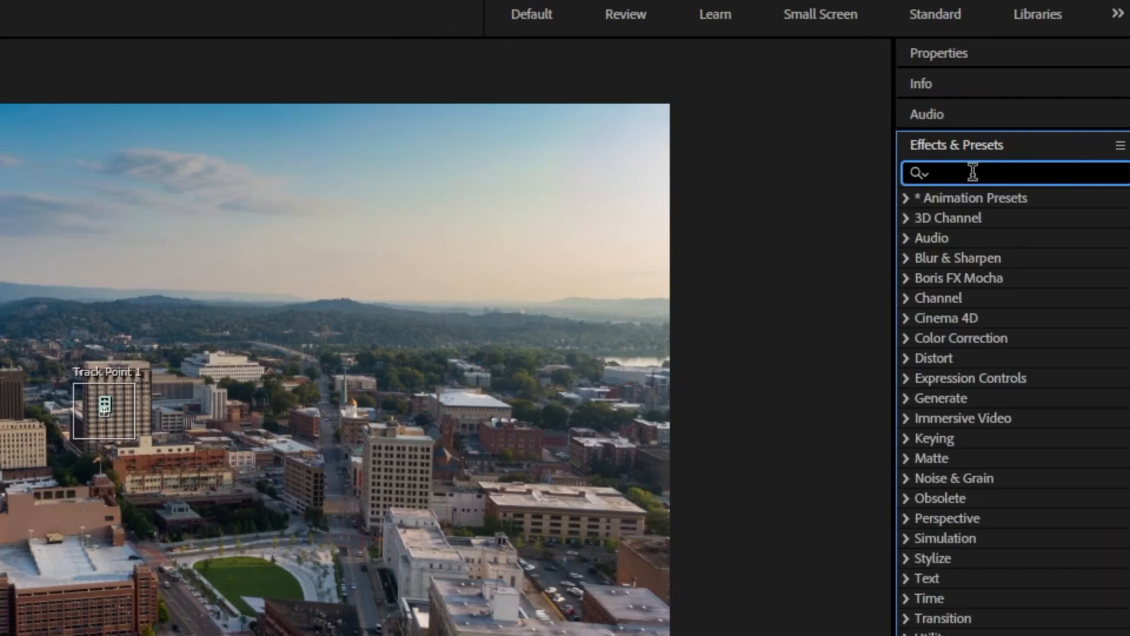
text(Curves)
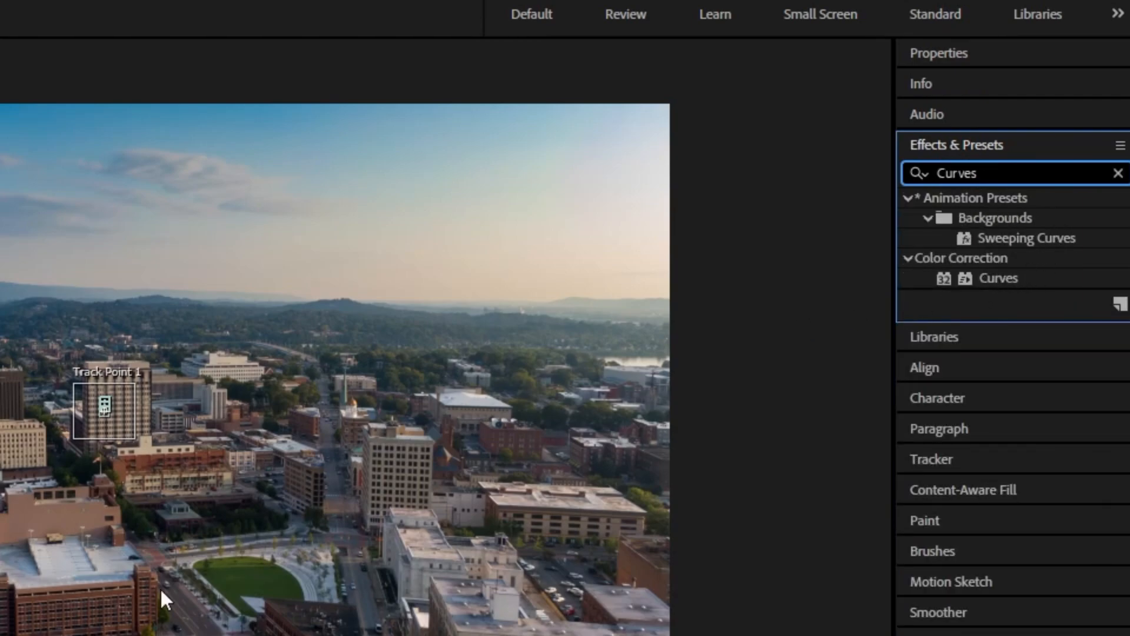
- Pre-compose the aerial footage layer with all attributes moved into the new composition, and return to the Audio_labs composition view
click(227, 622)
click(118, 546)
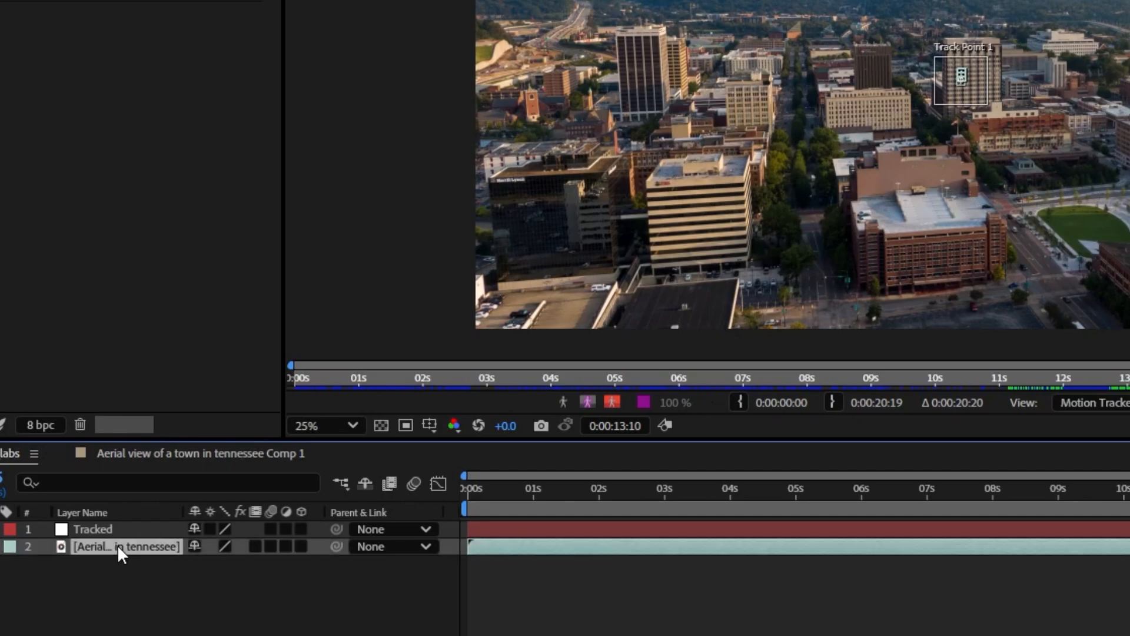
right_click(118, 546)
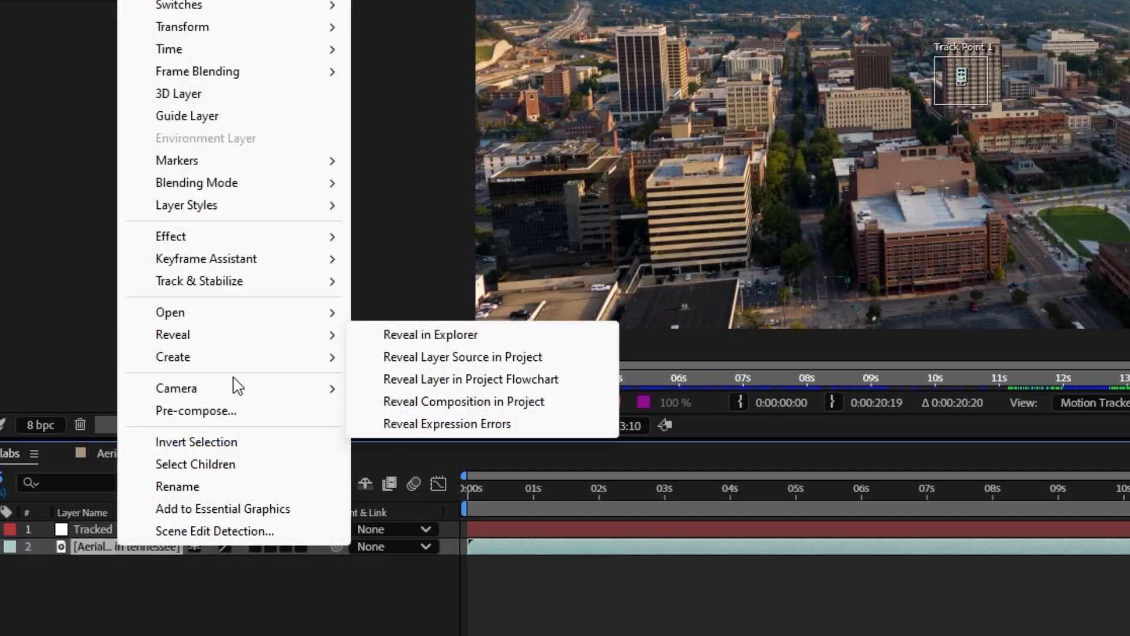
click(237, 413)
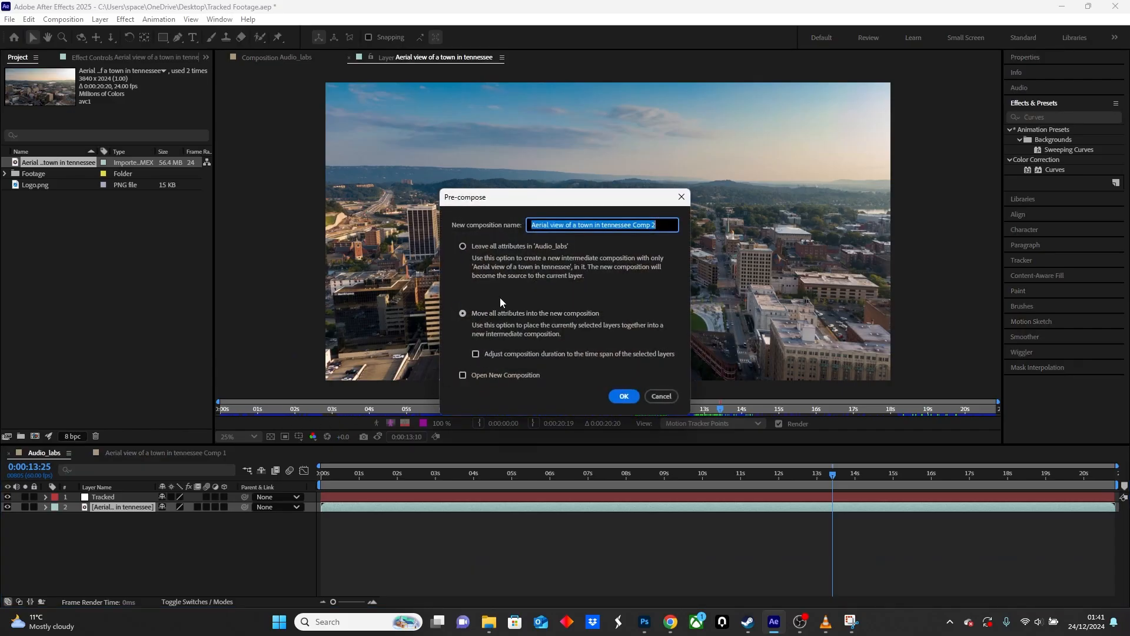
click(628, 398)
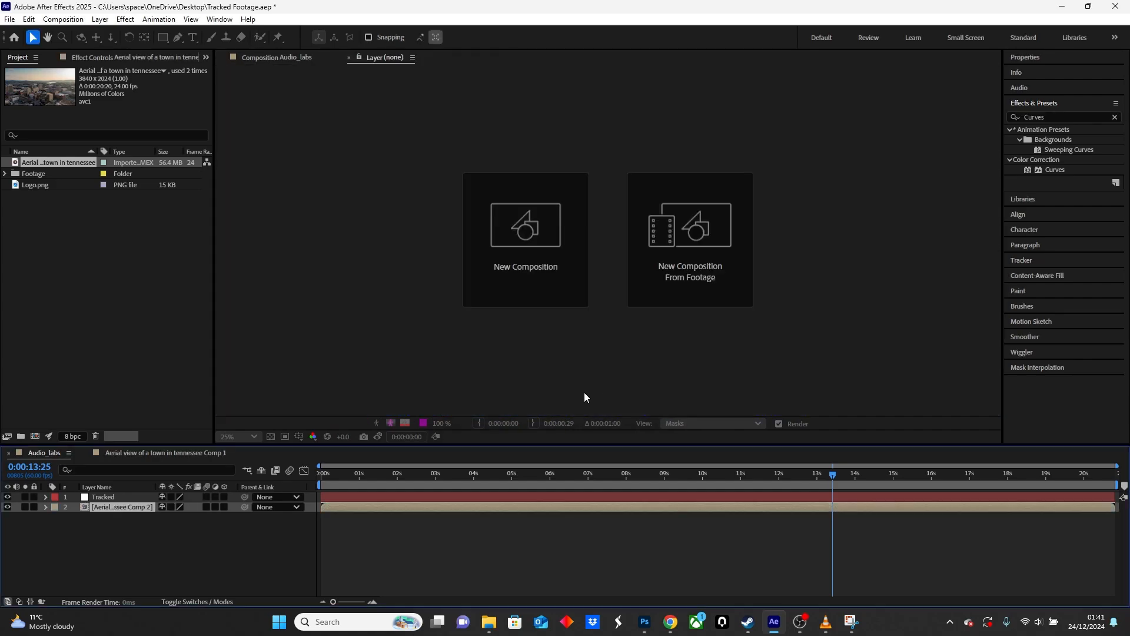
click(267, 61)
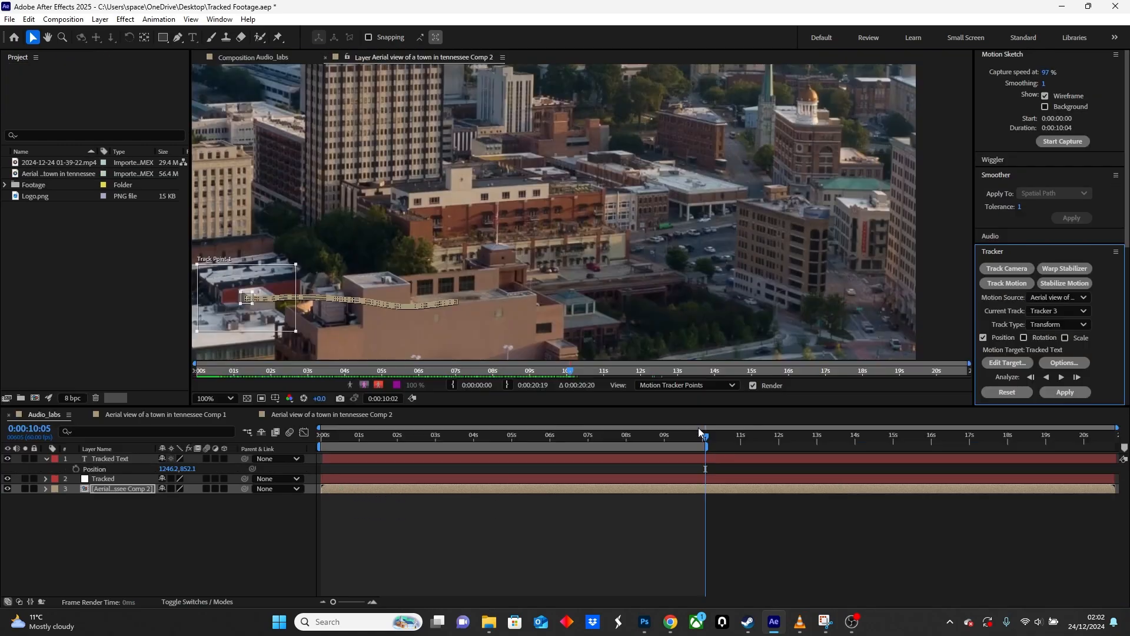
- Return the playhead to the start of the composition and set the tracker's motion target to the Tracked layer
drag(705, 440, 308, 447)
scroll(446, 318, down, 1)
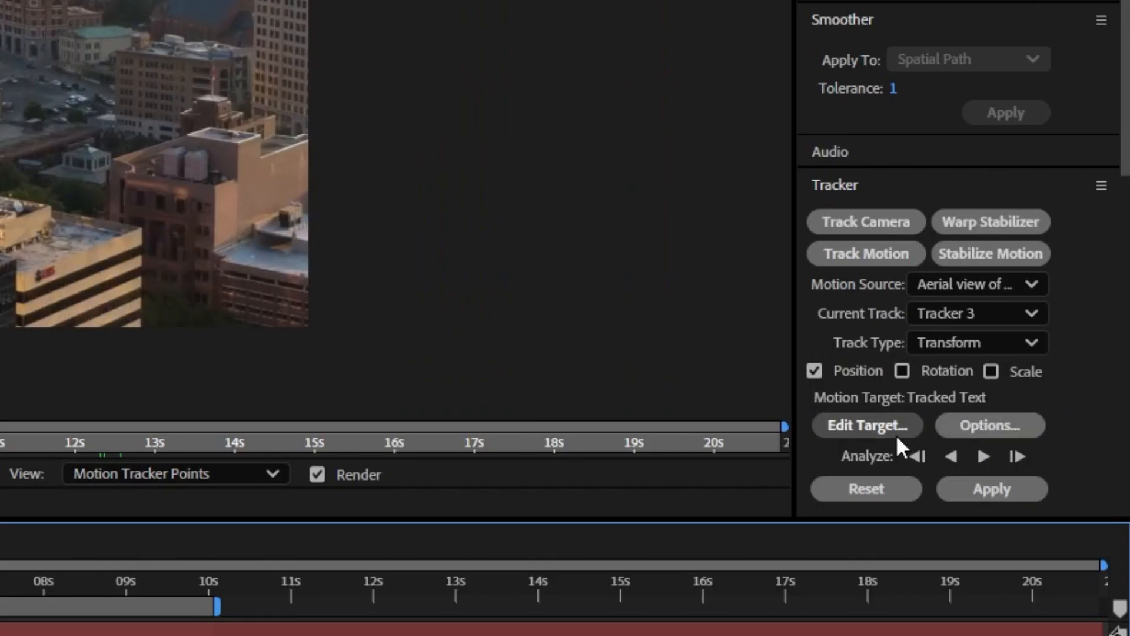
click(896, 433)
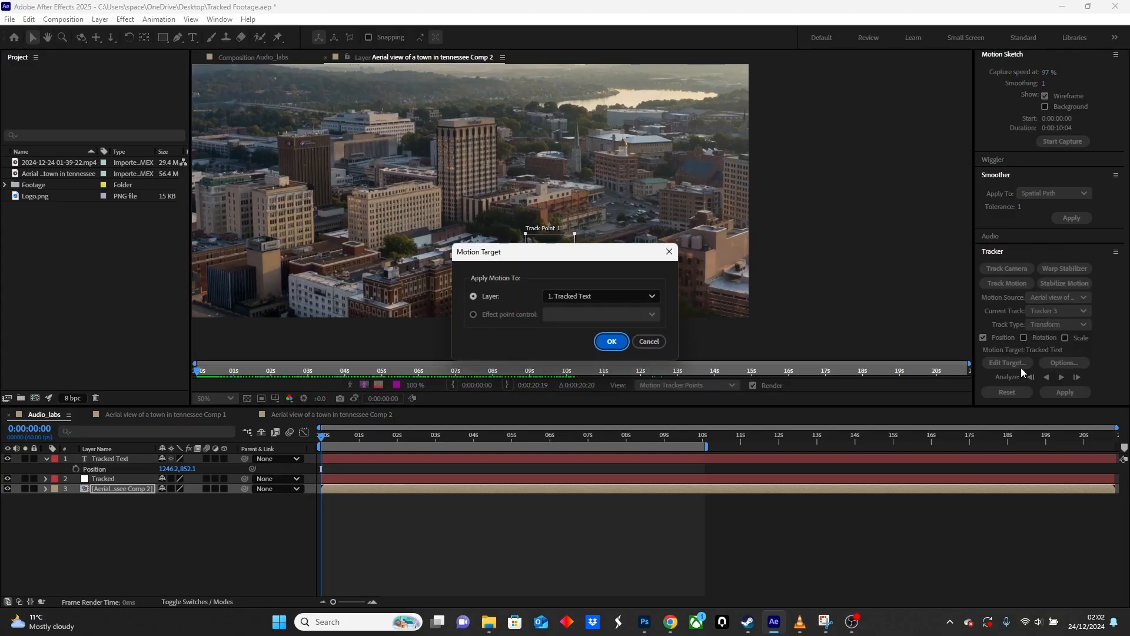
click(636, 299)
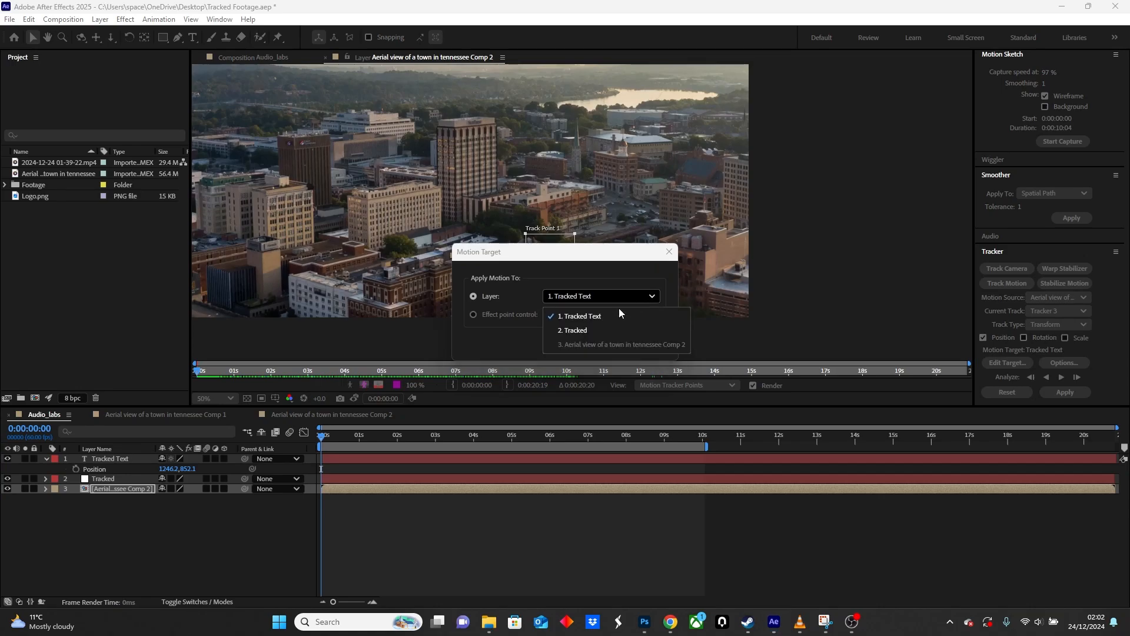
click(582, 330)
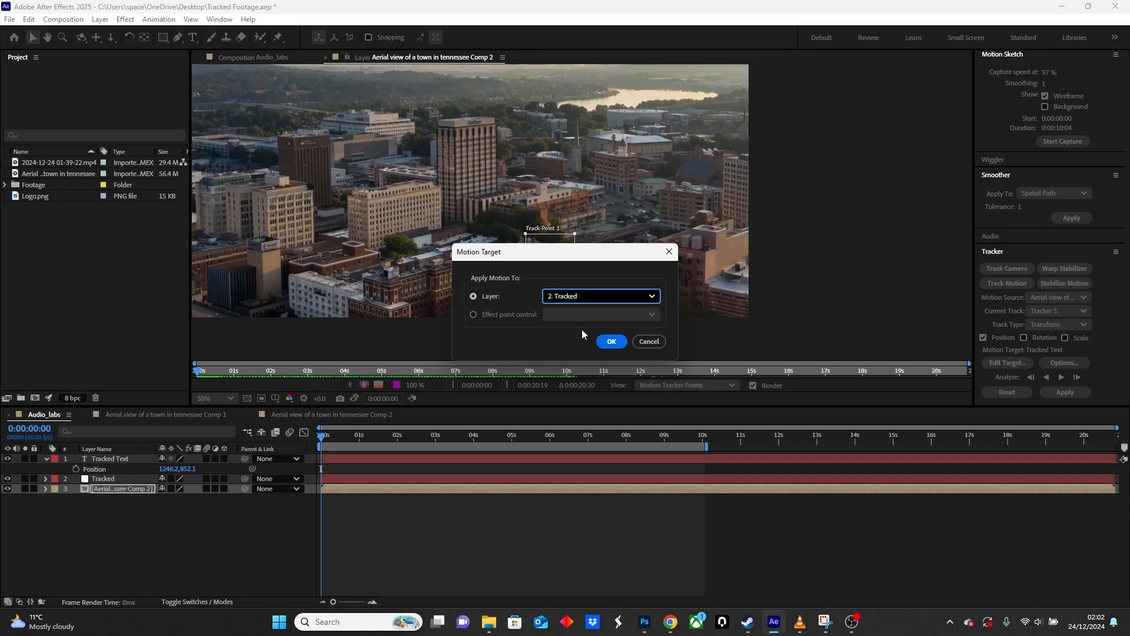
click(610, 344)
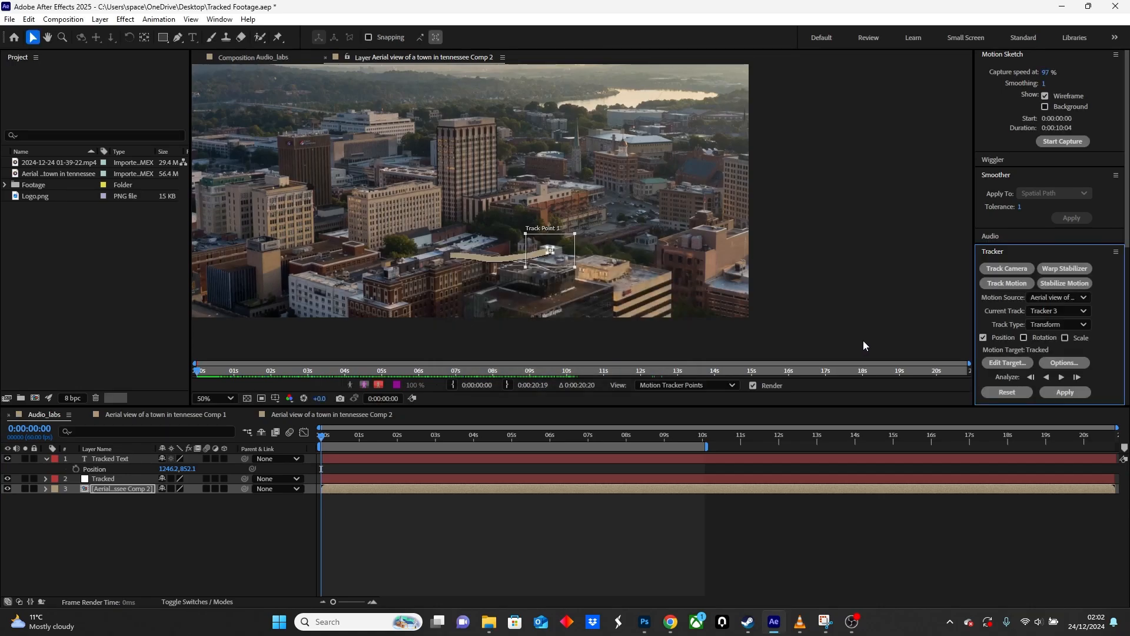
- Apply the tracking data to the target in X and Y dimensions, and collapse the aerial footage layer's tracker properties
click(1060, 393)
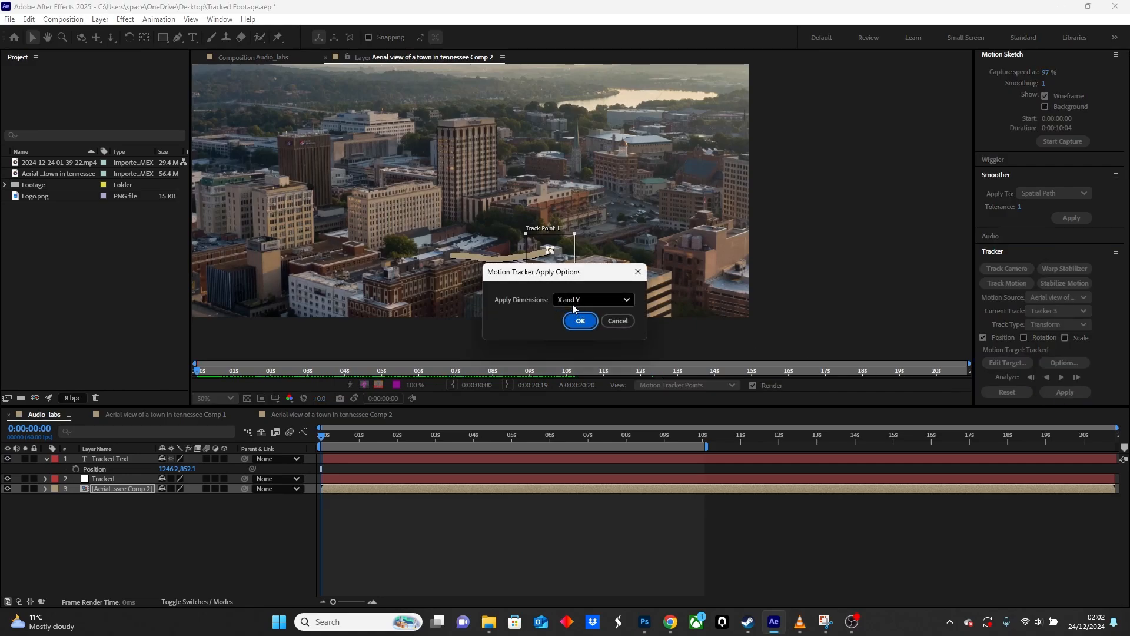
click(580, 321)
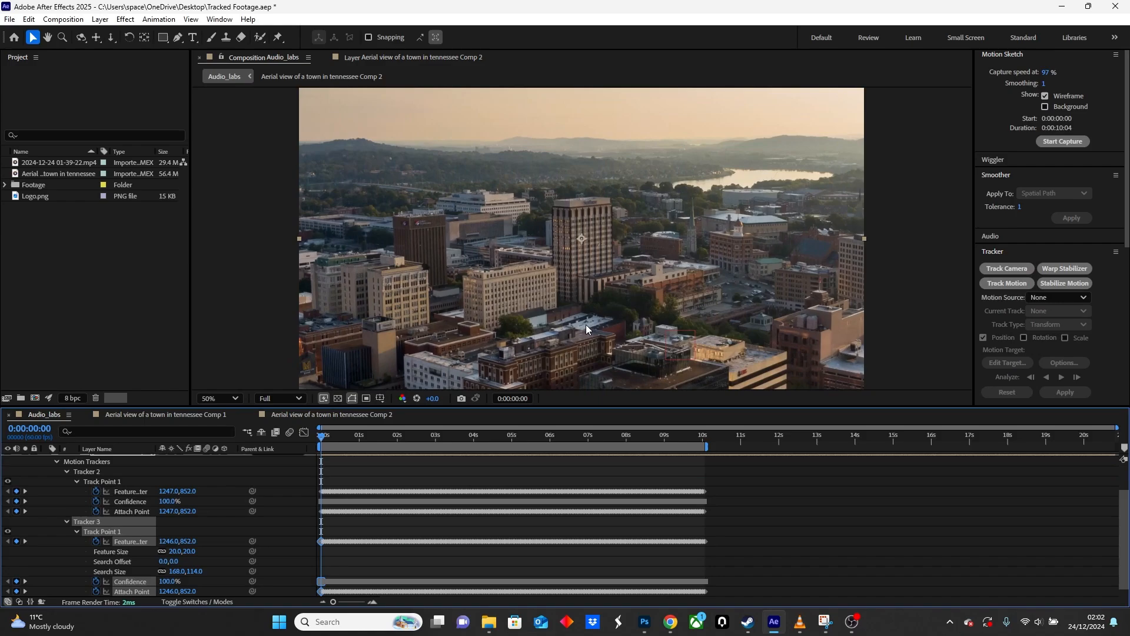
scroll(94, 479, up, 3)
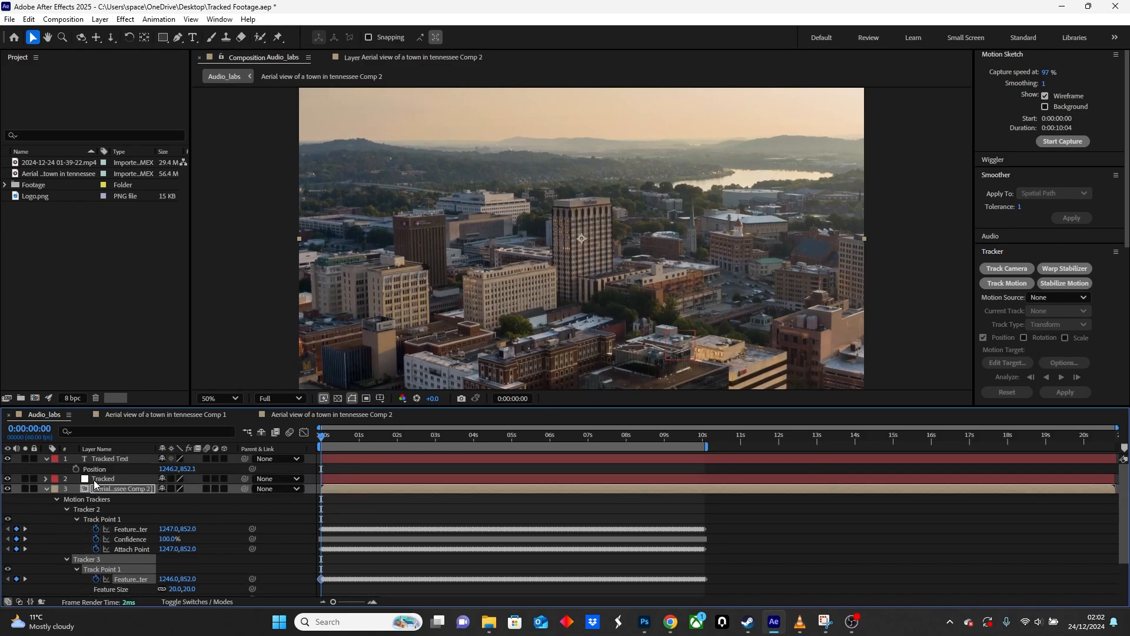
click(50, 491)
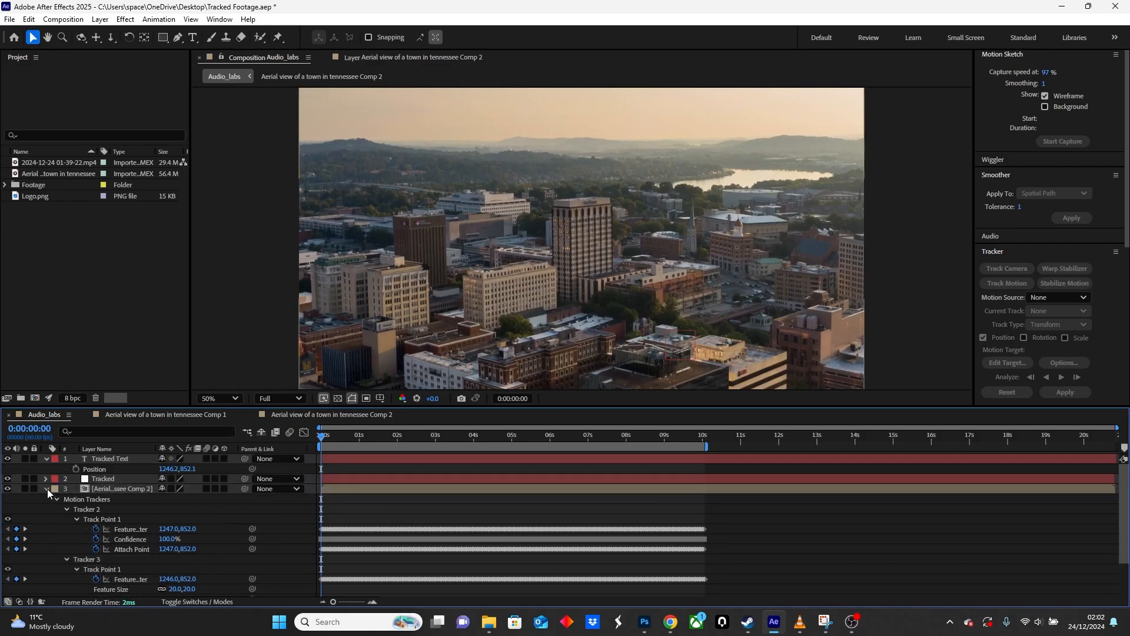
click(47, 489)
- Parent the Tracked Text layer to the Tracked null layer
click(112, 458)
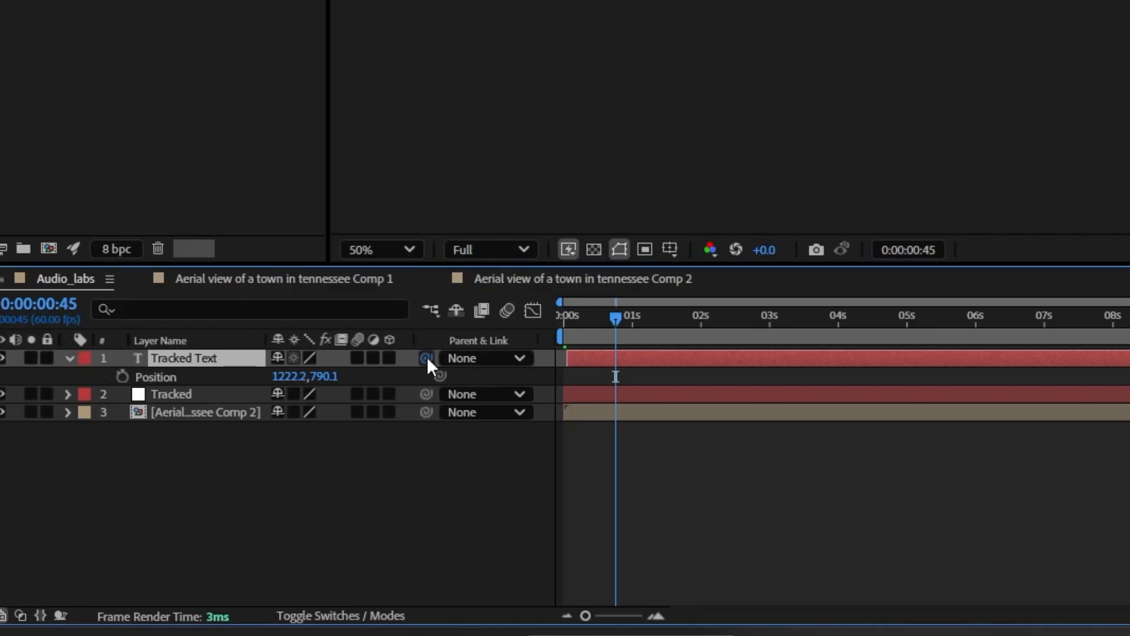
drag(245, 458, 112, 476)
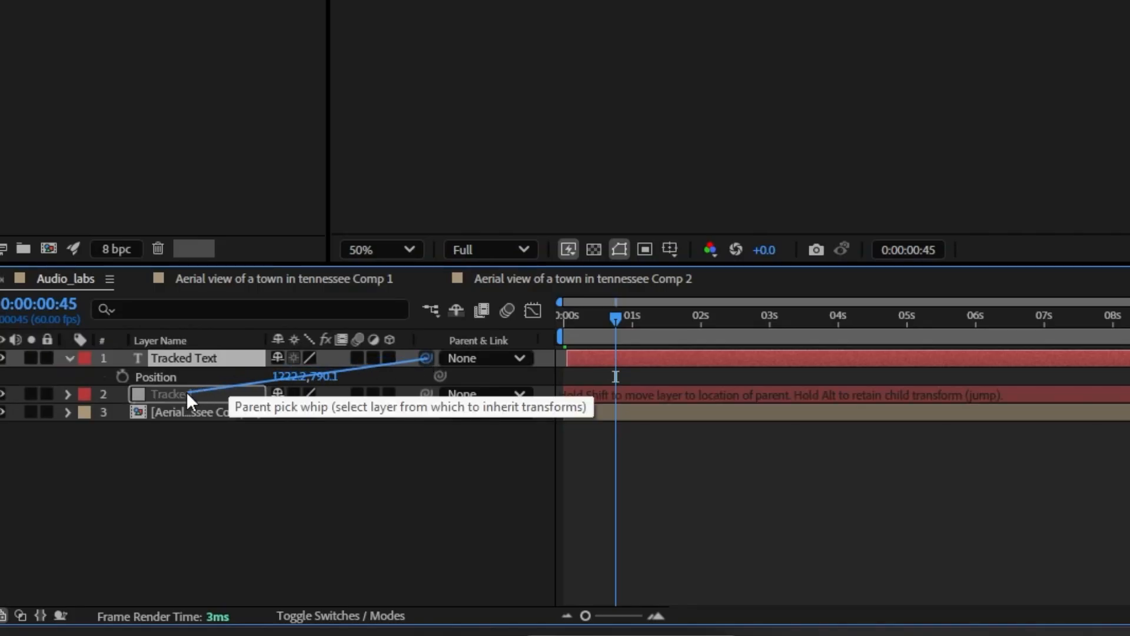
drag(187, 396, 187, 396)
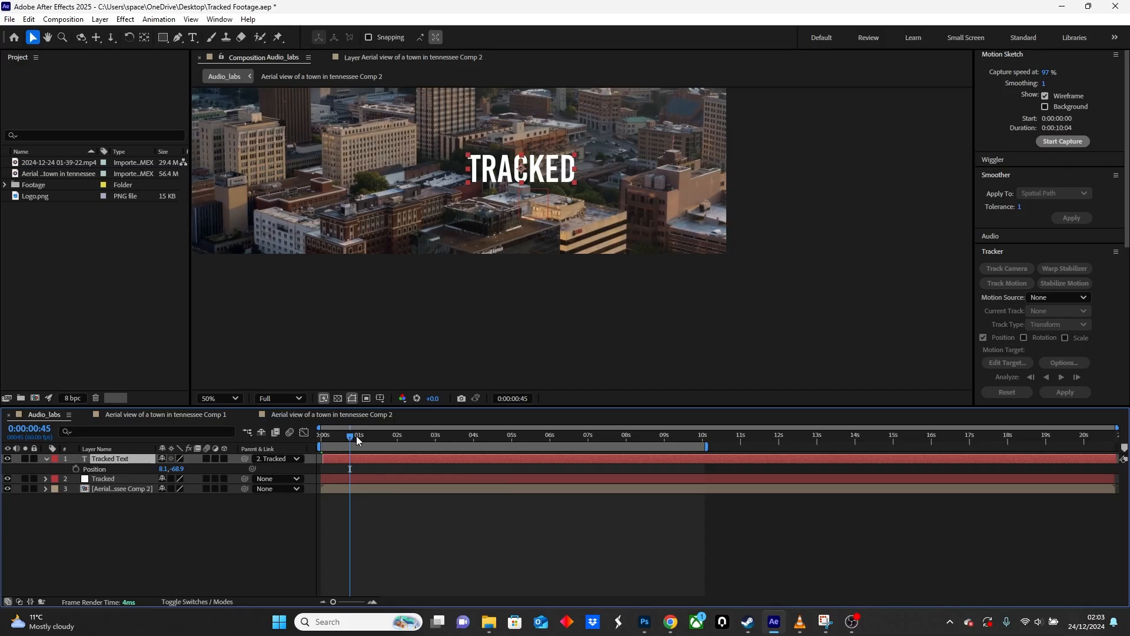
- Move the playhead to 0:00:03:22 and play back the composition to check how the text follows the building
drag(357, 440, 449, 444)
key(z)
alt+click(536, 274)
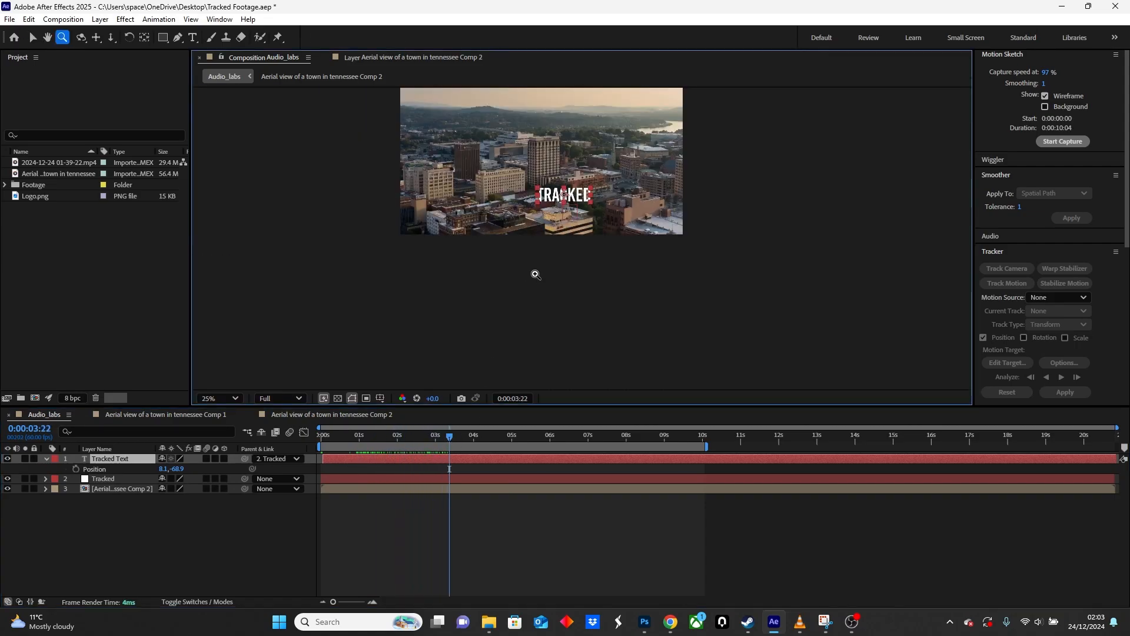
key(space)
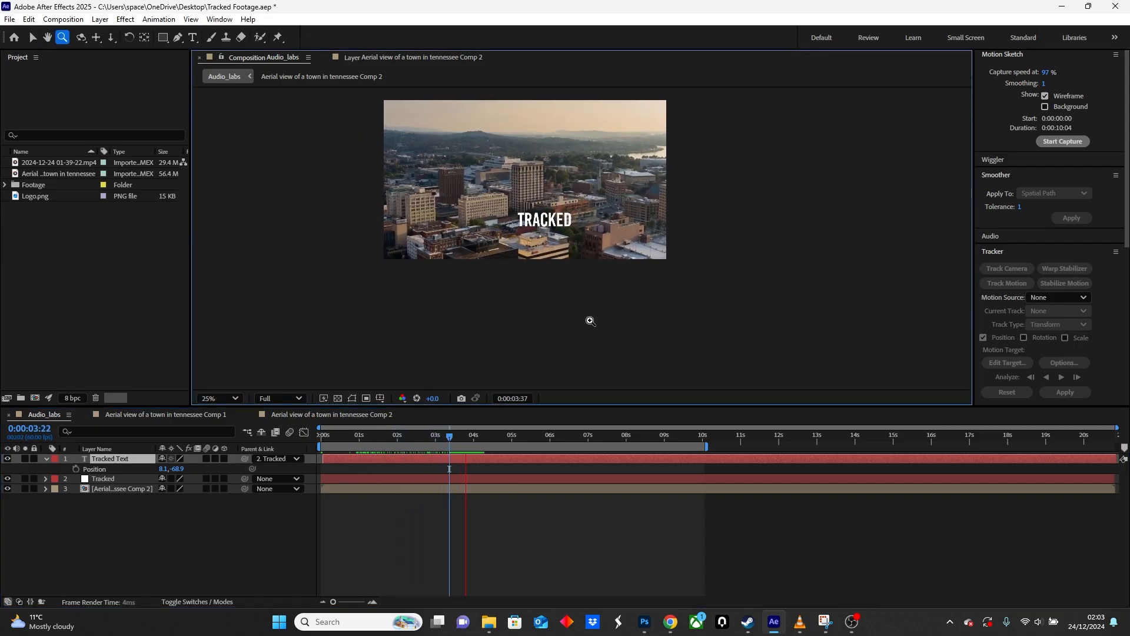